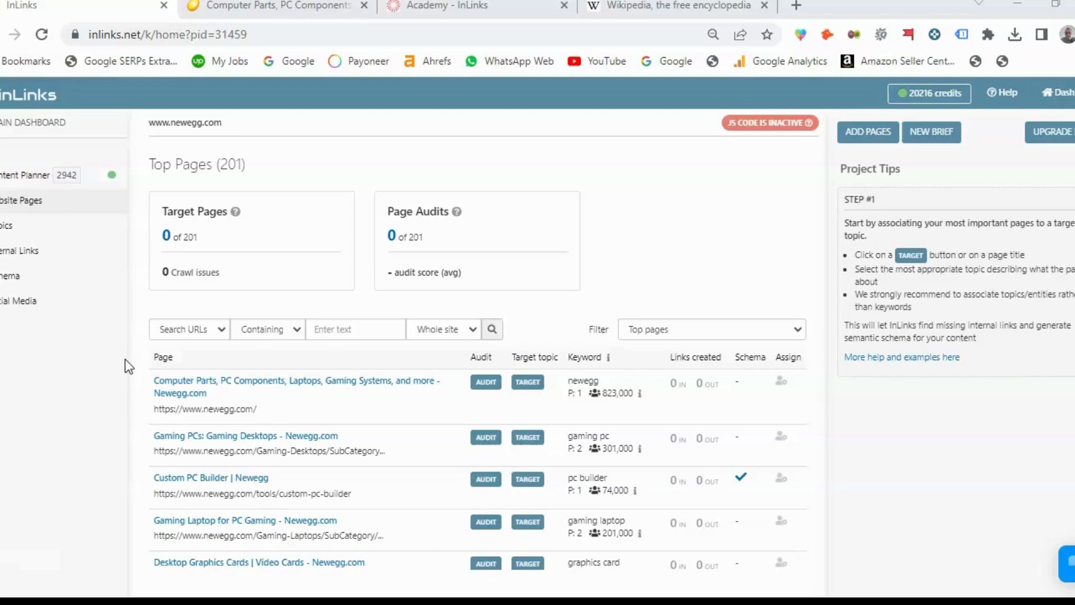
Return to the list of InLinks projects and examine the product category menus on the newegg.com website, including Computer Systems.
click(55, 125)
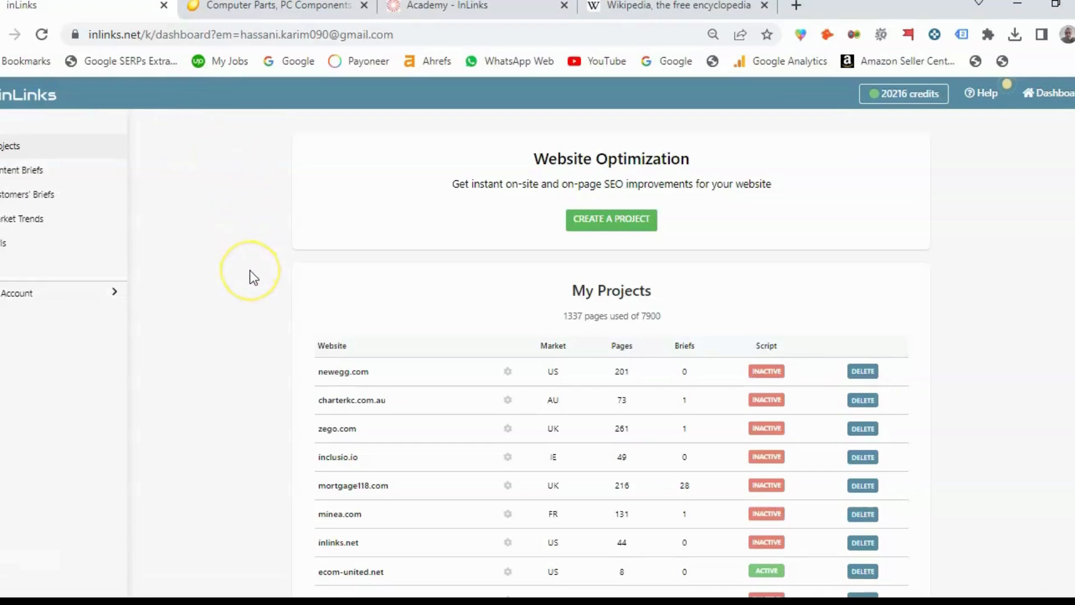
click(263, 8)
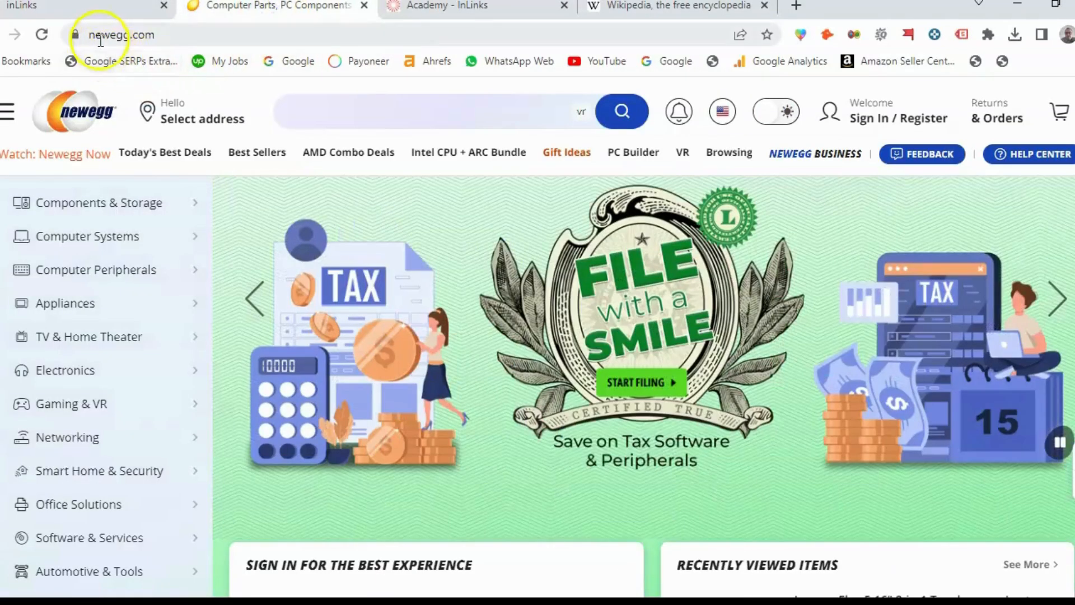
scroll(145, 300, down, 3)
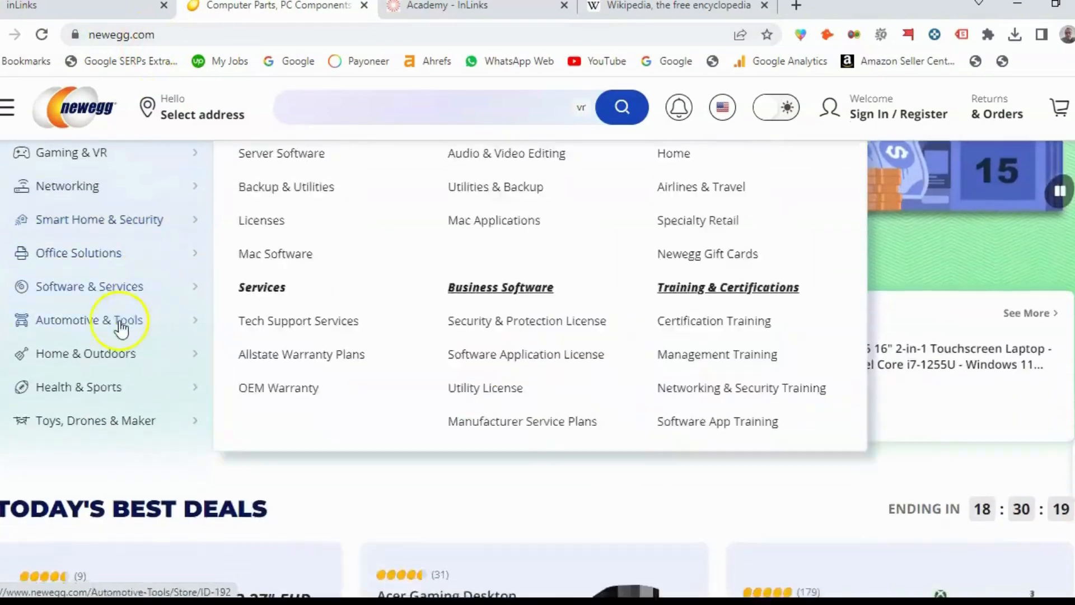
scroll(134, 313, up, 3)
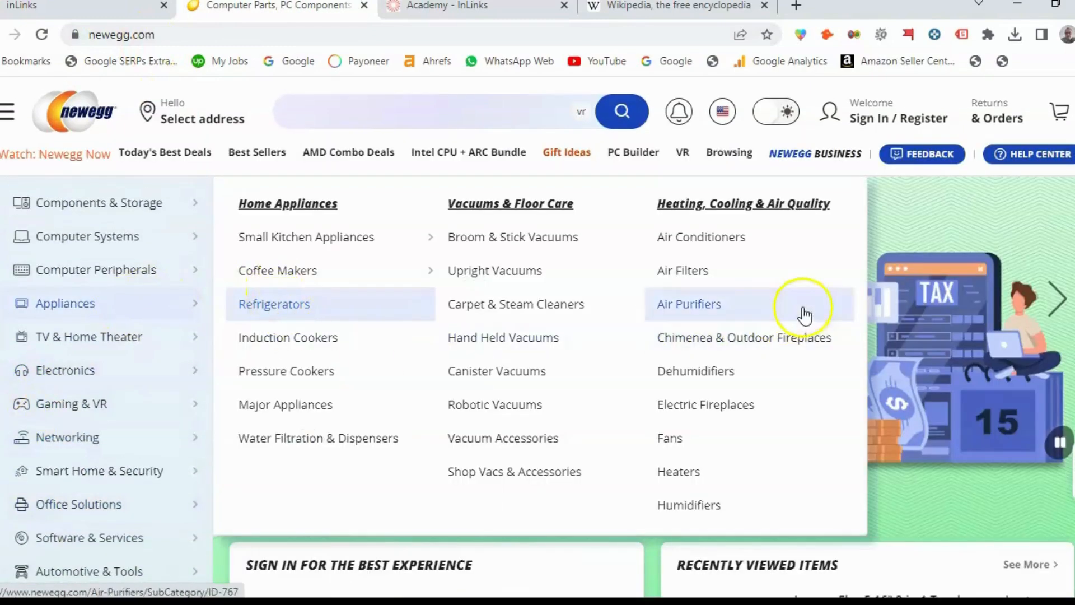
scroll(795, 314, down, 4)
scroll(433, 384, up, 4)
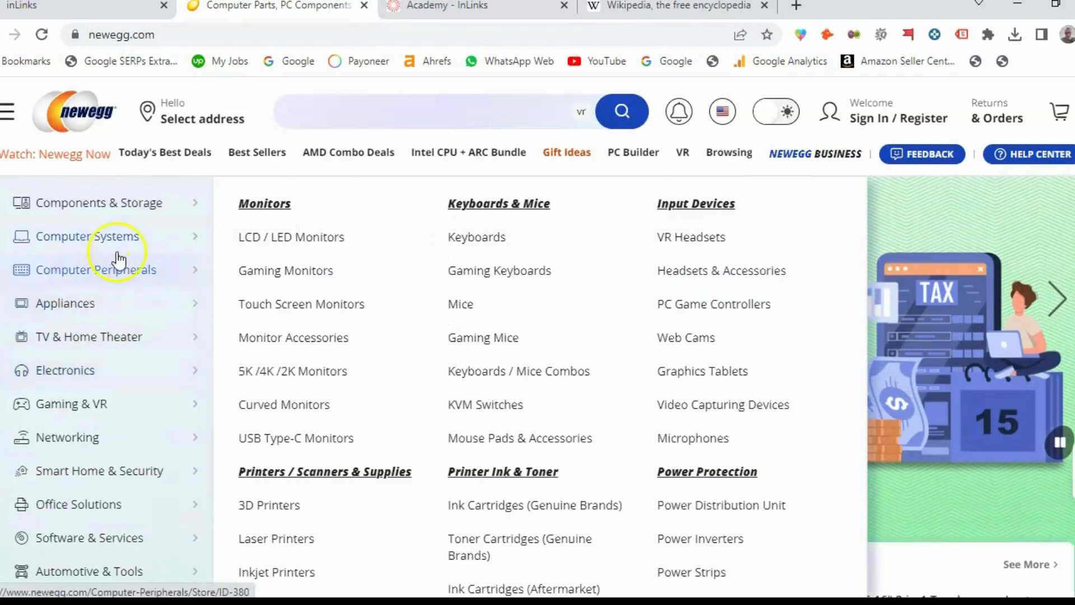
mouse_move(136, 243)
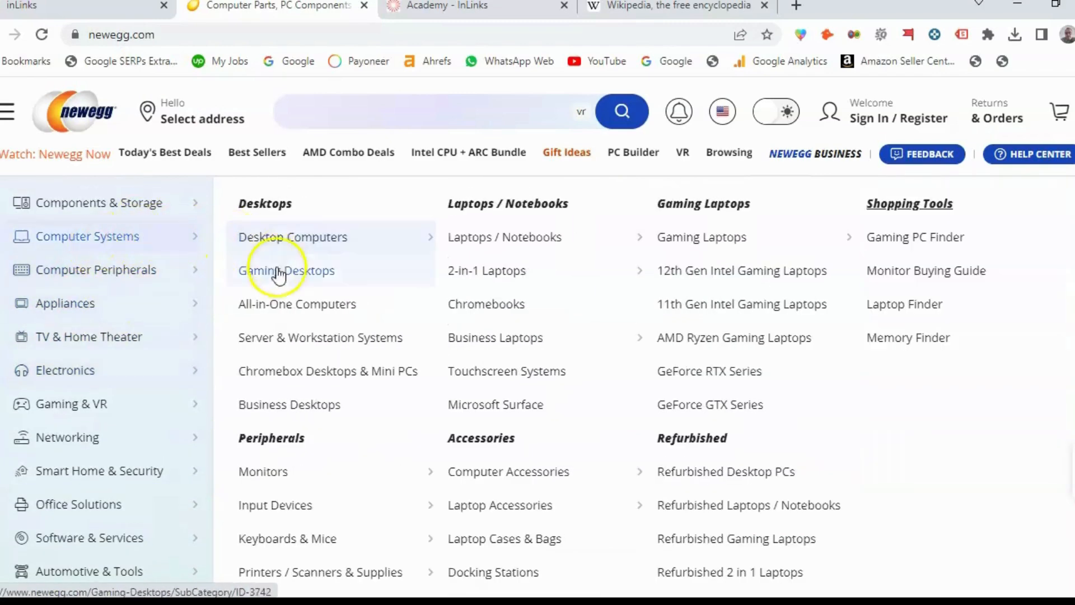
mouse_move(317, 252)
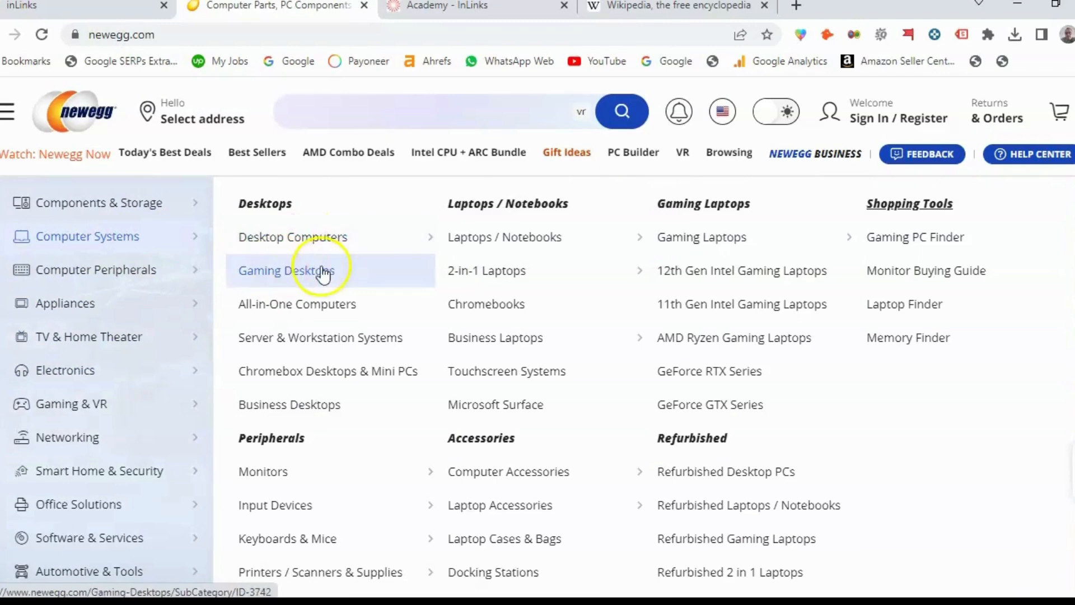
mouse_move(115, 387)
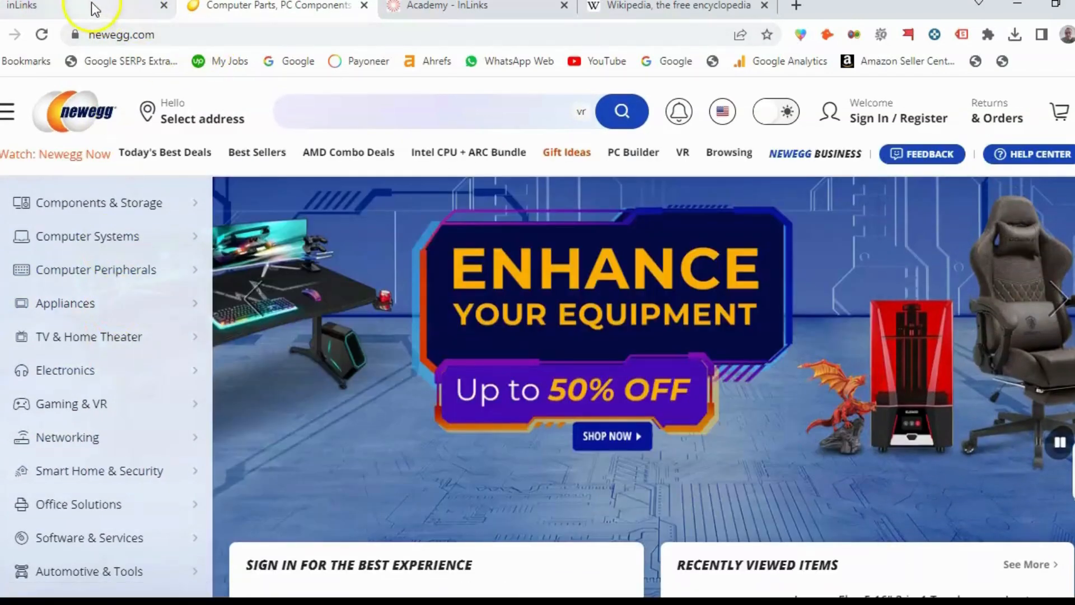
Switch back to InLinks and open the newegg.com project from the project list.
click(95, 10)
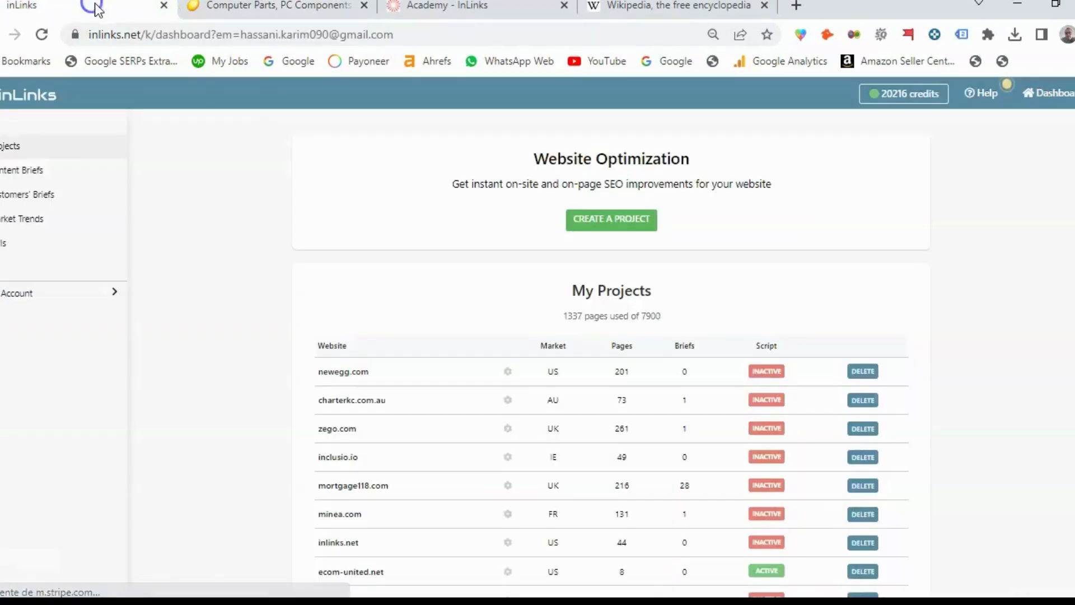
click(347, 375)
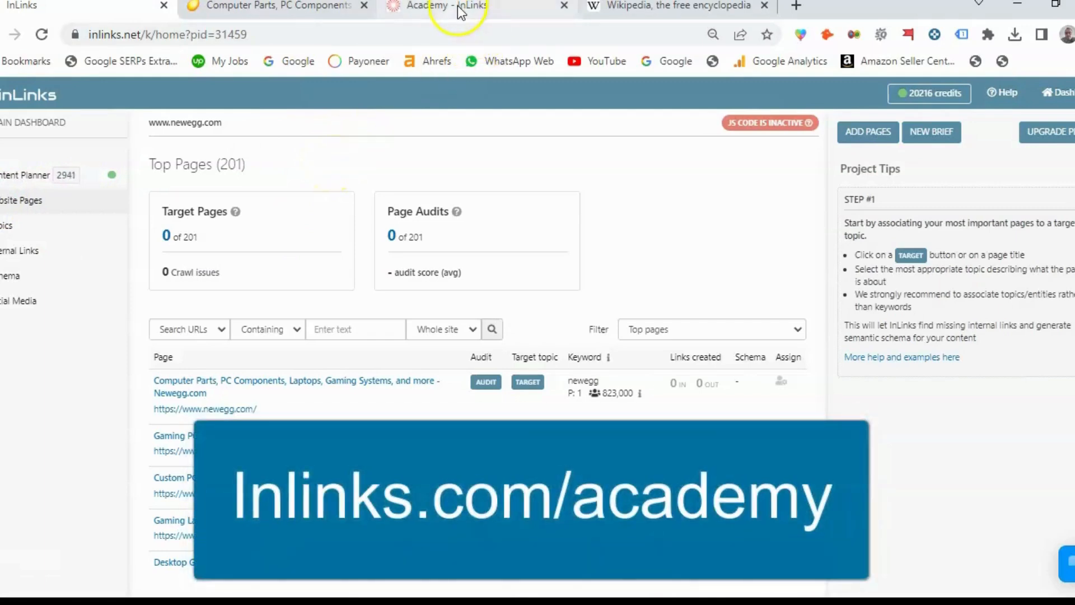
Switch to the InLinks Academy page and look over its training videos, including the one on building a first project.
click(461, 13)
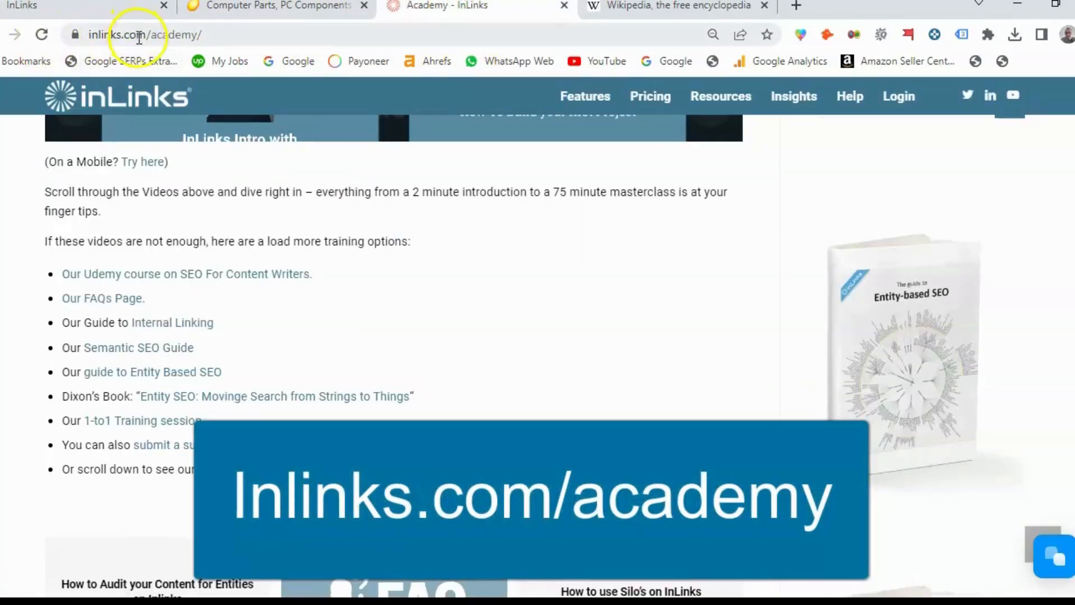
scroll(98, 357, up, 5)
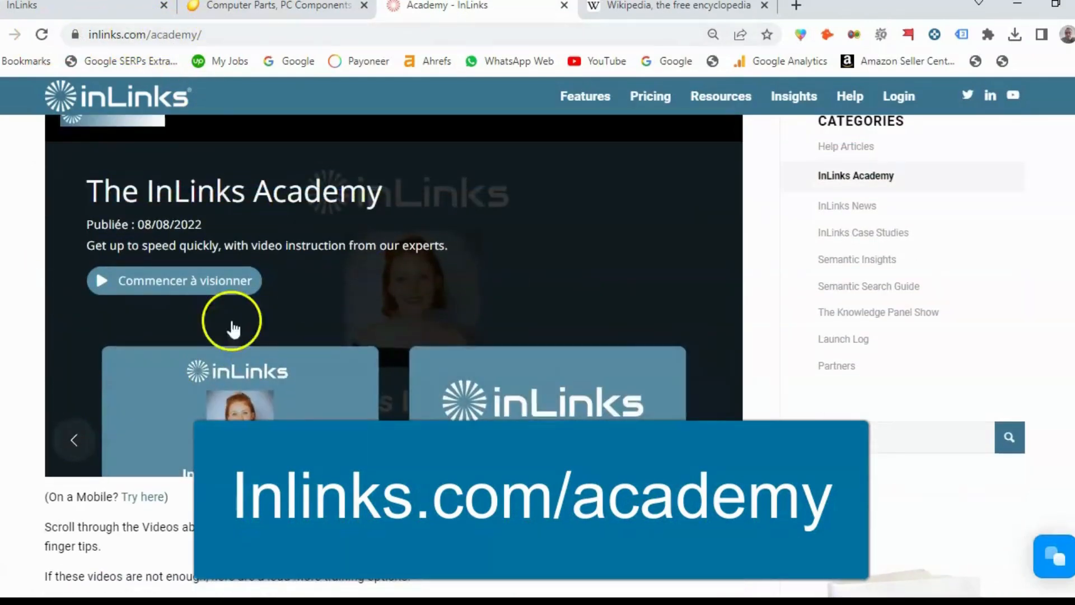
scroll(410, 330, down, 1)
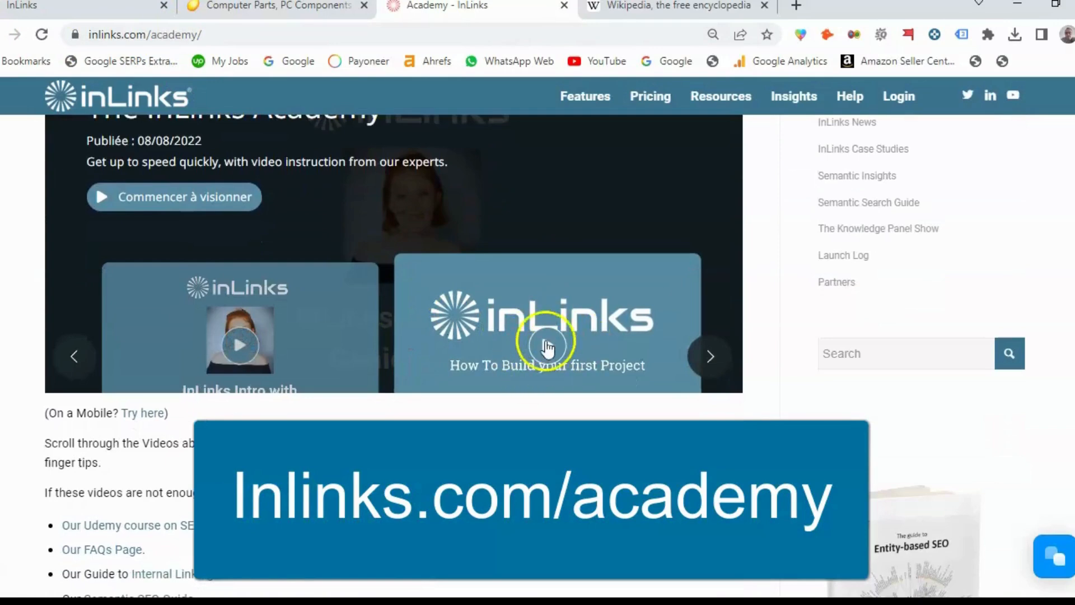
Return to the newegg.com project and associate the Gaming PCs: Gaming Desktops page with the Gaming computer topic.
click(94, 5)
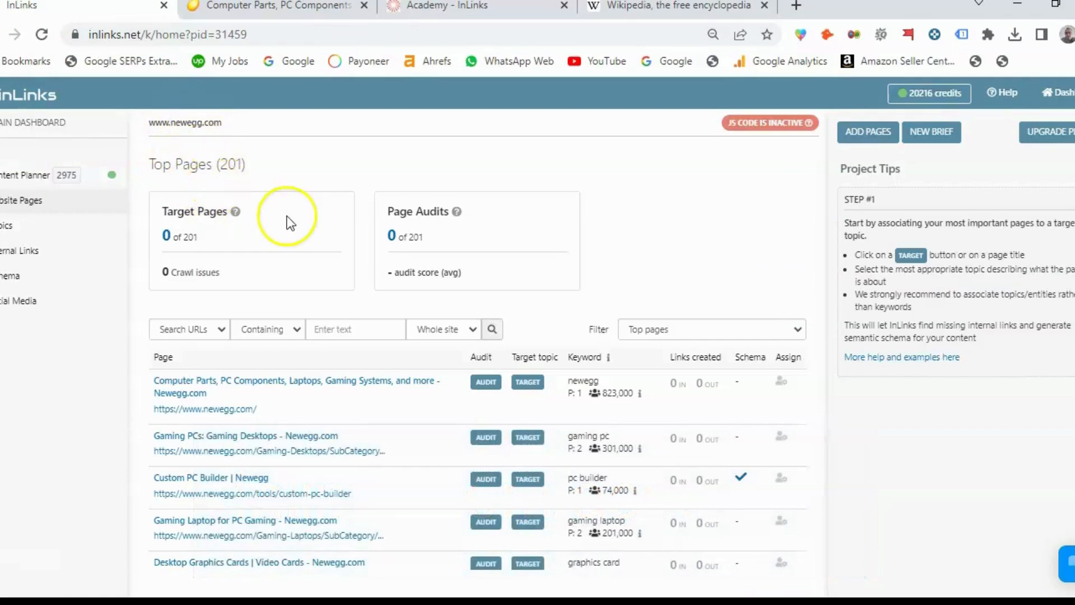
scroll(280, 252, down, 1)
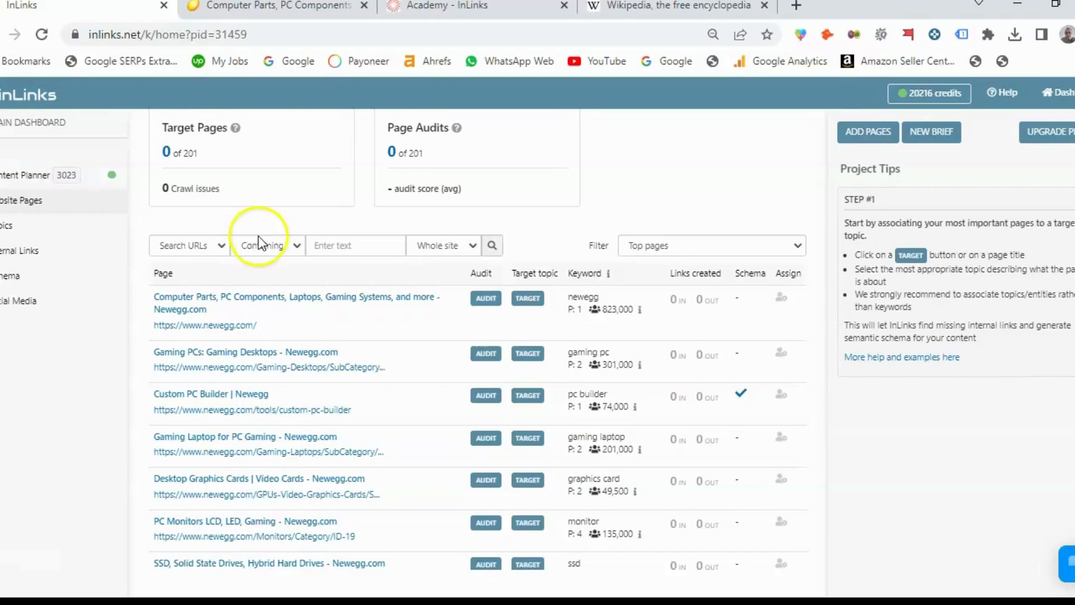
scroll(297, 168, down, 3)
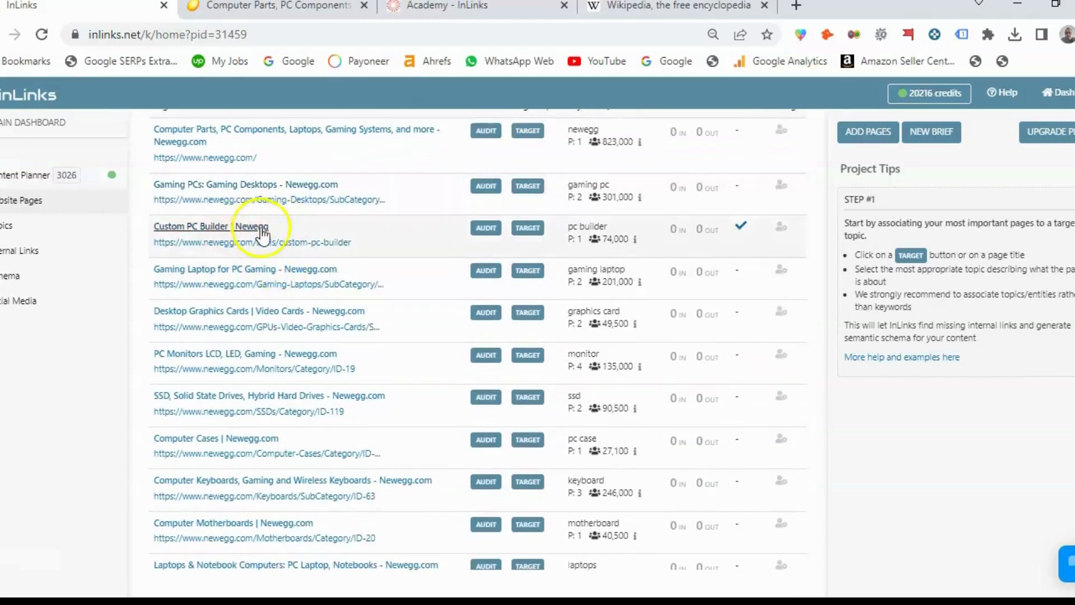
scroll(316, 215, up, 2)
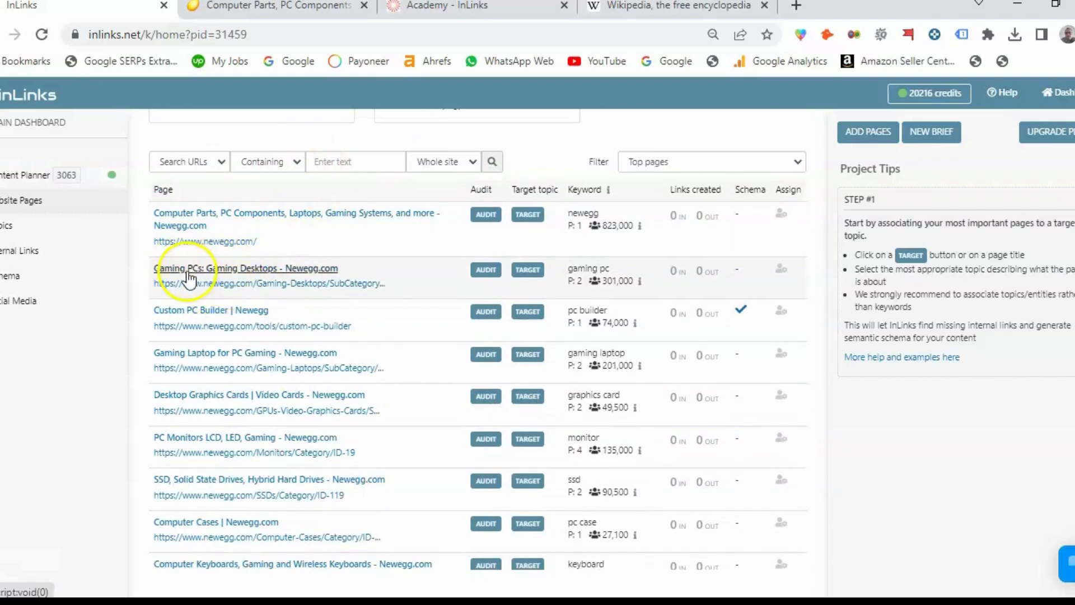
click(526, 270)
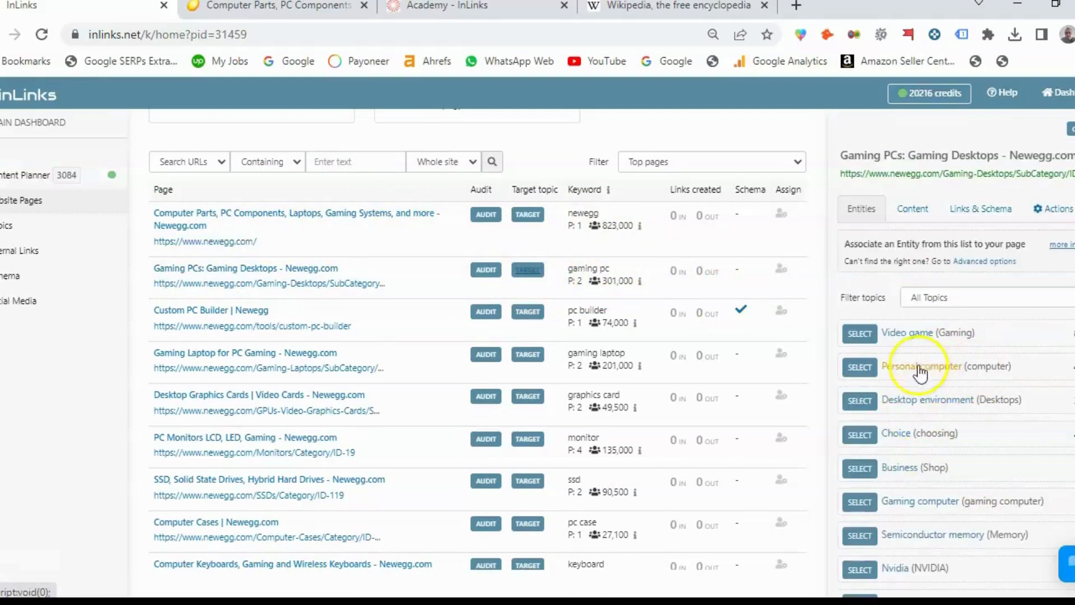
scroll(924, 413, down, 1)
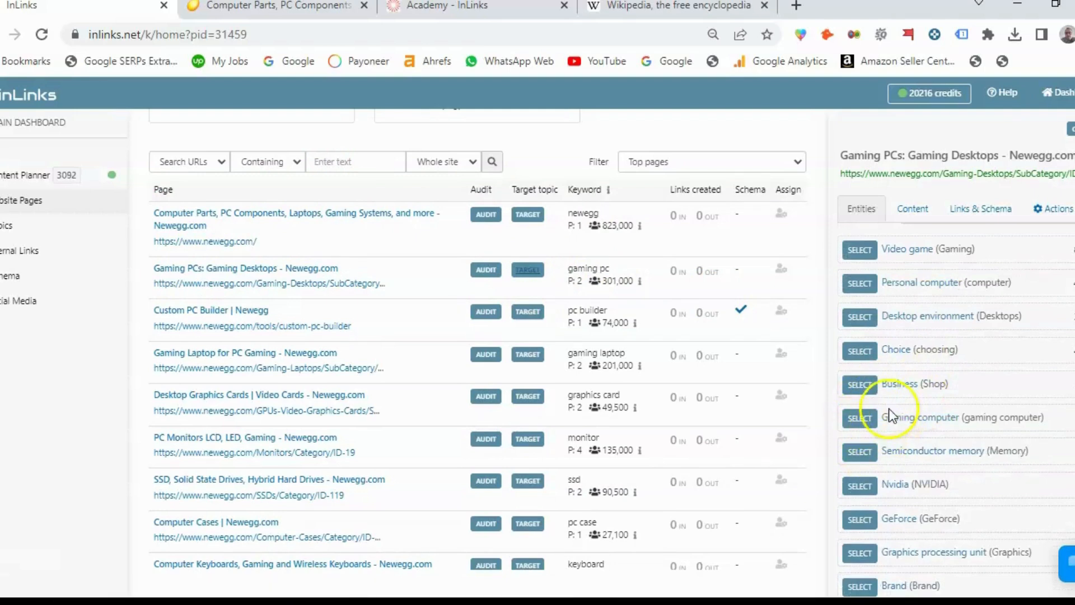
click(873, 381)
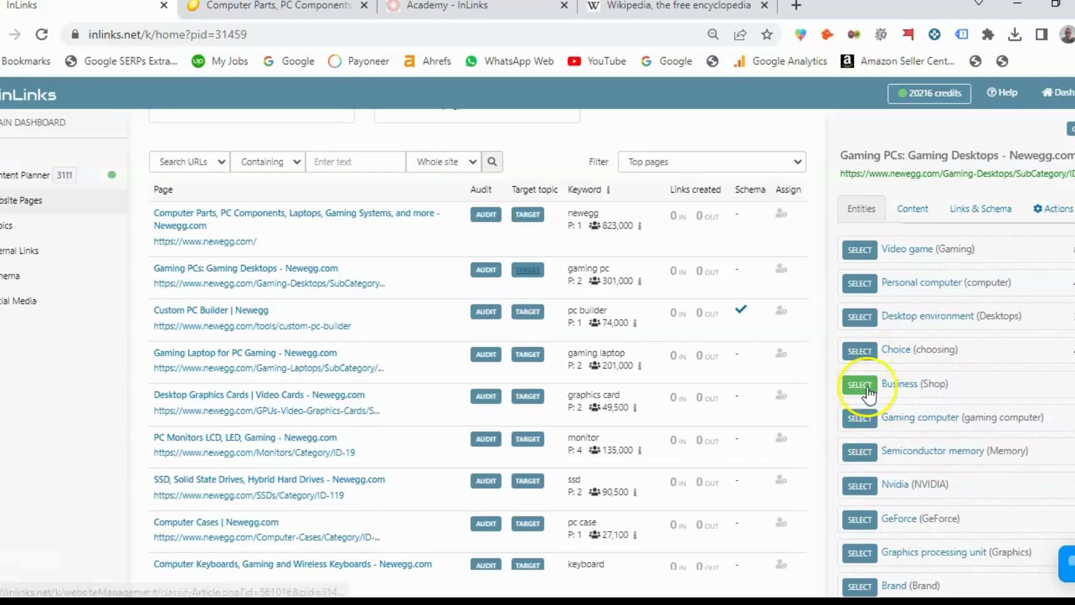
scroll(865, 387, up, 1)
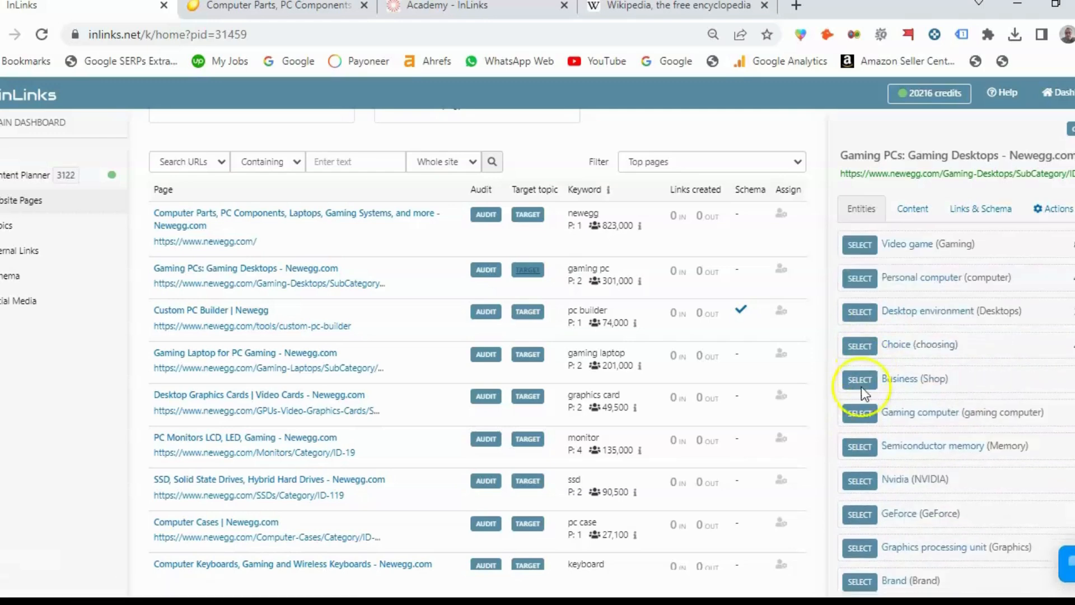
scroll(865, 370, down, 2)
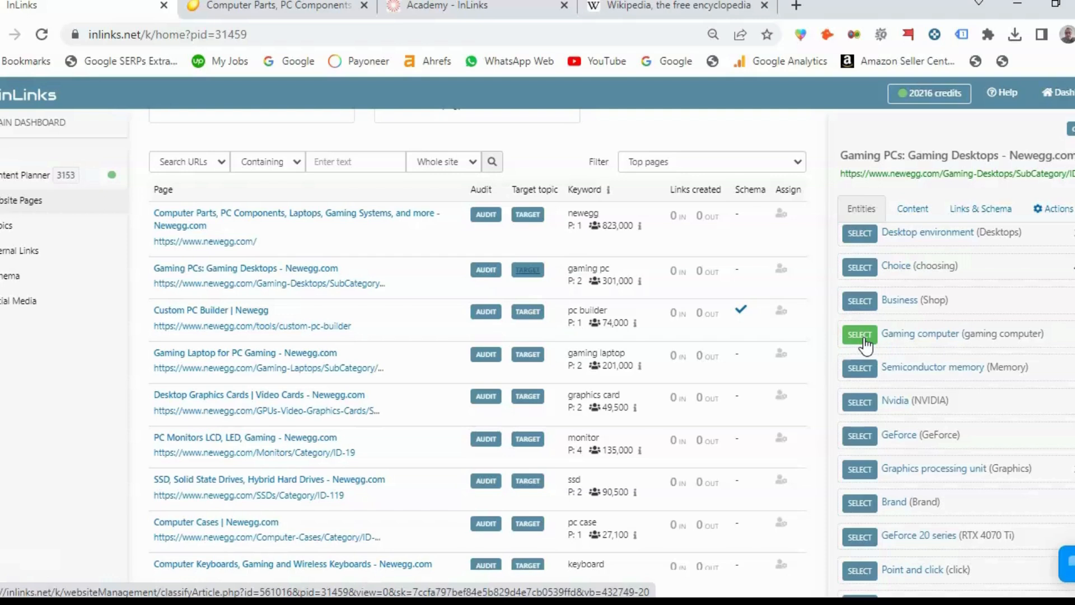
click(860, 339)
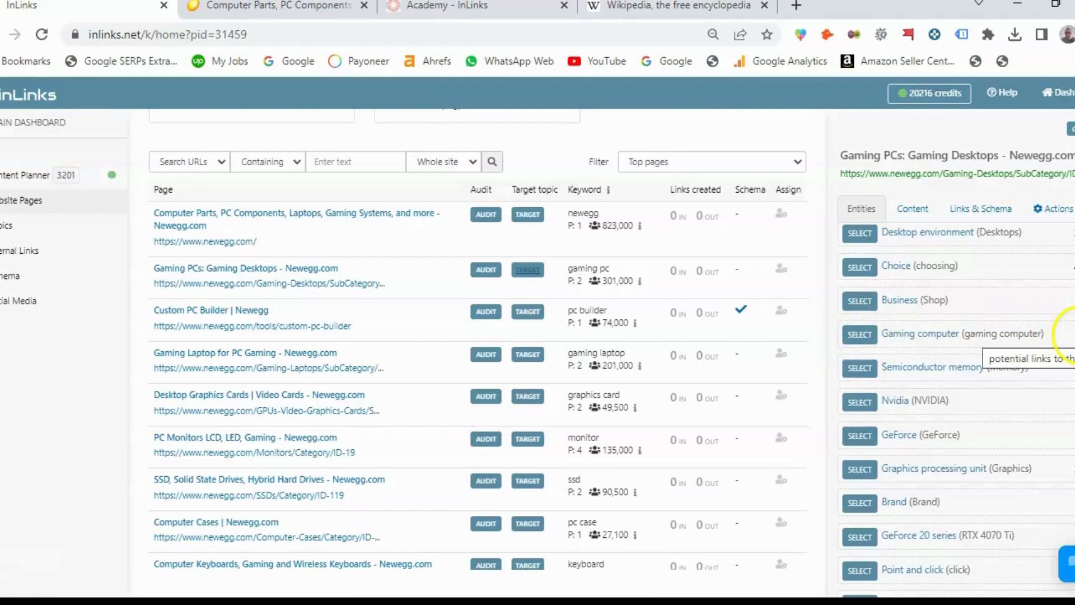
click(861, 336)
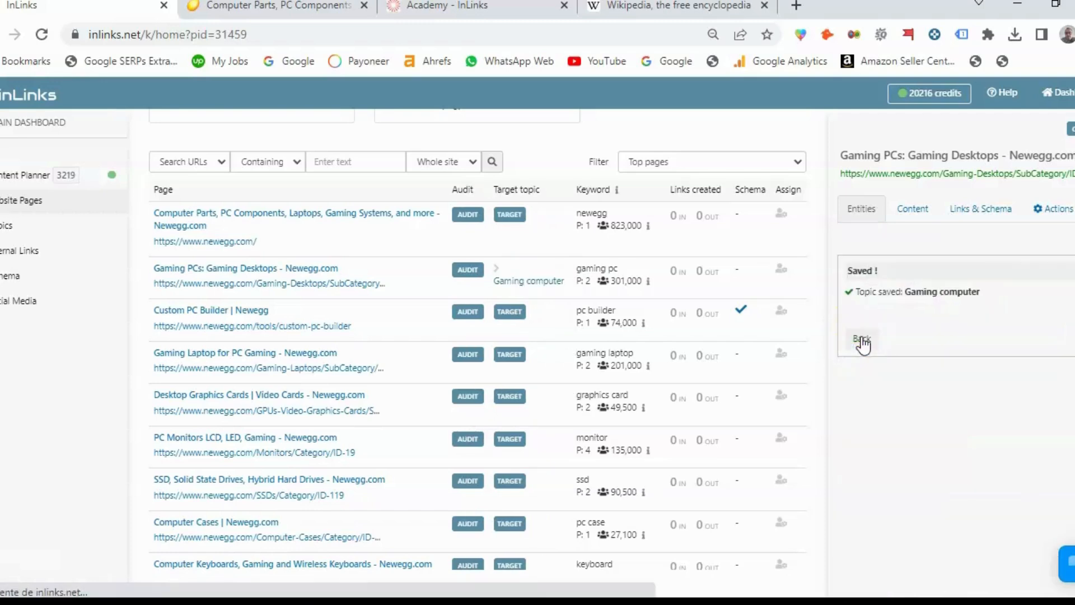
Associate the PC Monitors LCD, LED, Gaming page with the Computer monitor and Liquid-crystal display topics.
scroll(353, 258, down, 3)
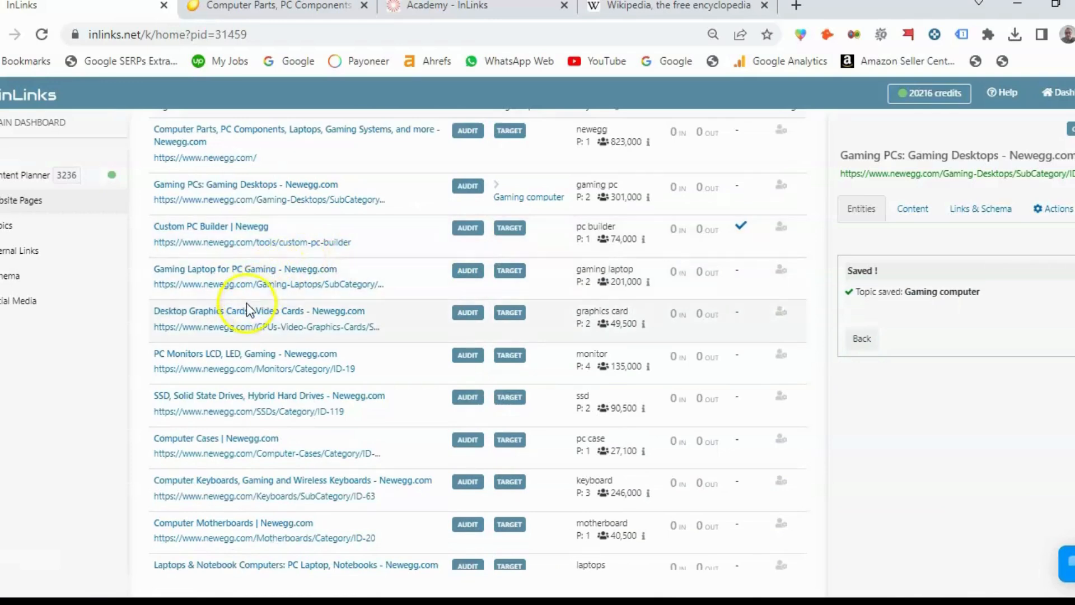
scroll(283, 276, down, 1)
scroll(283, 276, down, 1)
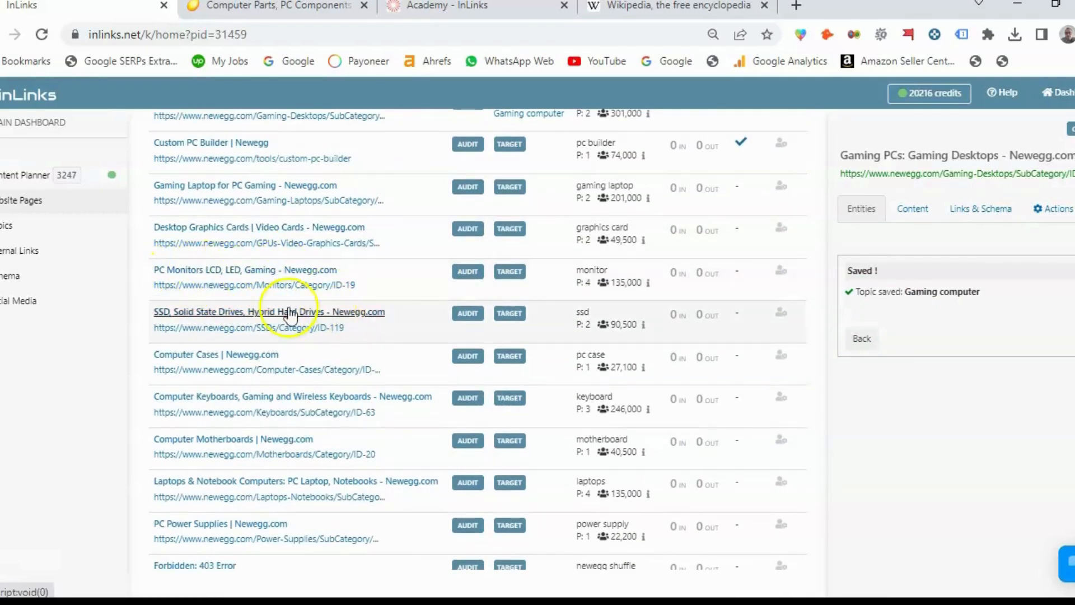
click(508, 271)
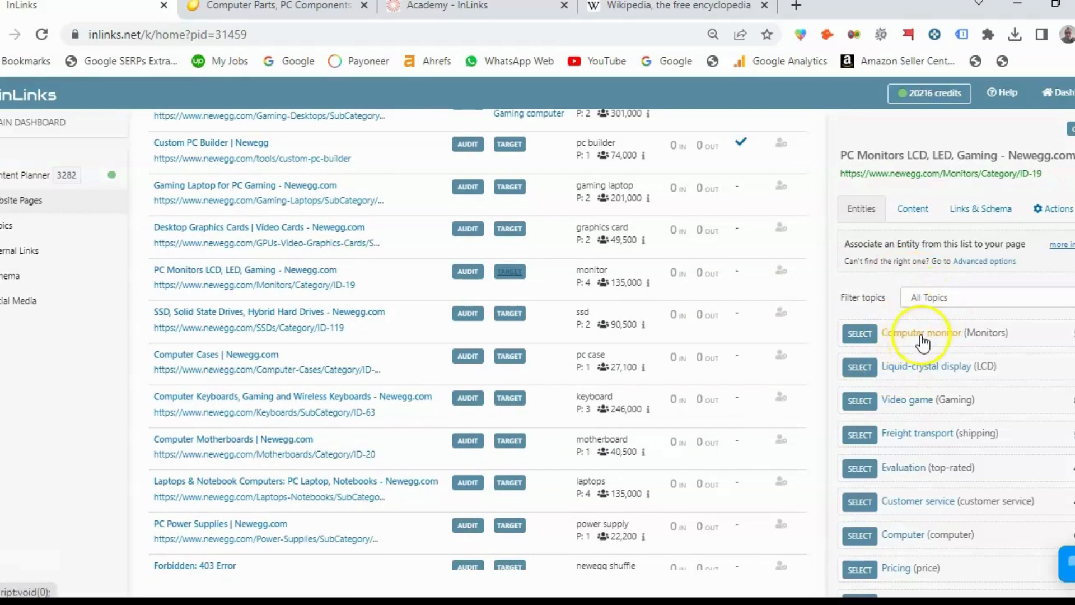
click(860, 339)
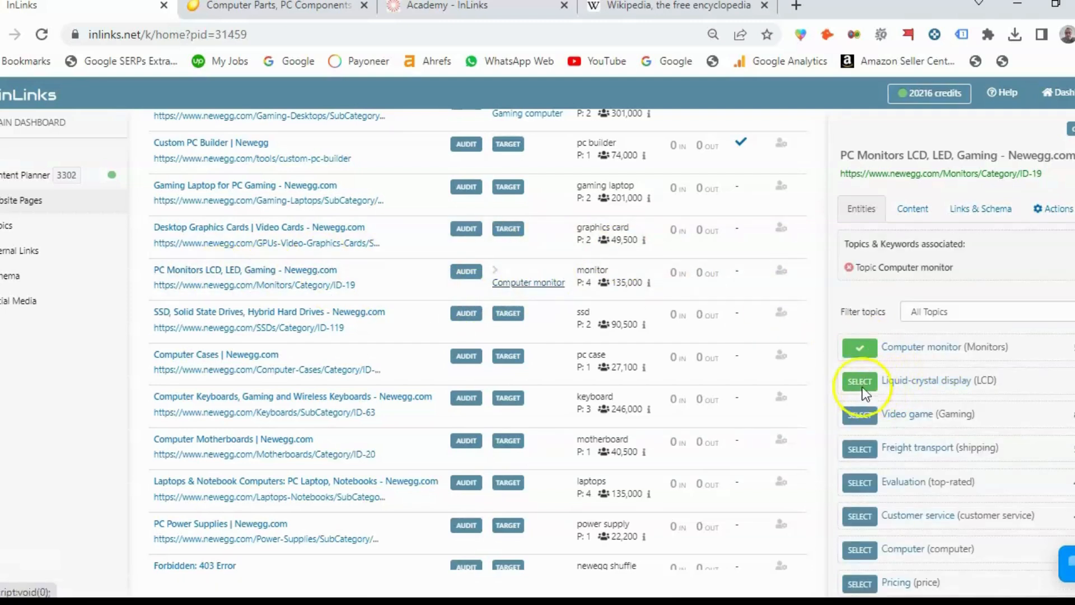
click(860, 382)
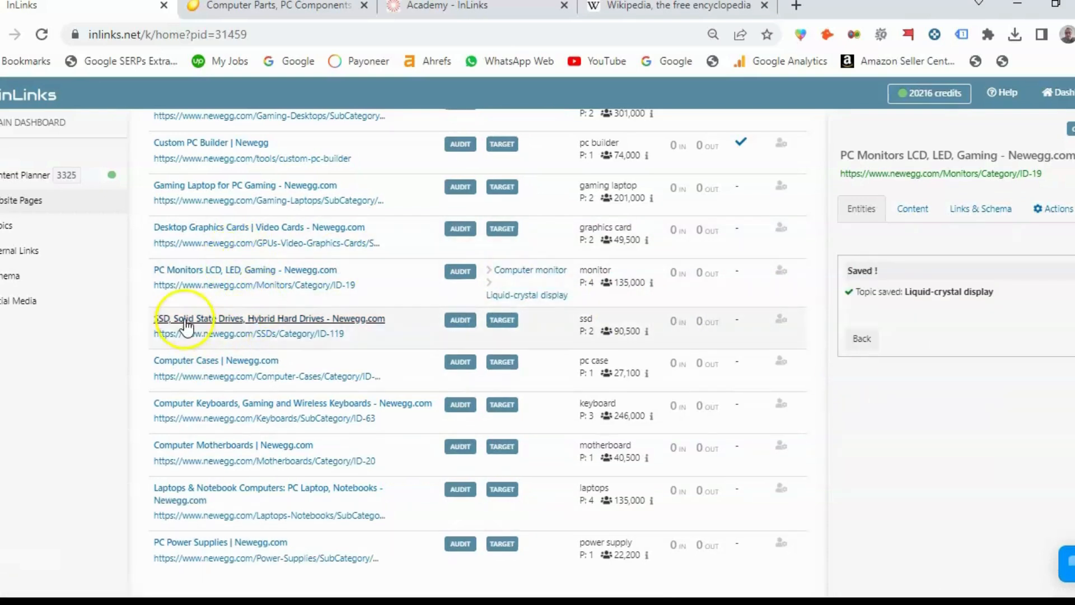
Associate the SSD, Solid State Drives page with the Solid-state drive topic and the Computer Motherboards page with the Motherboard topic.
click(503, 321)
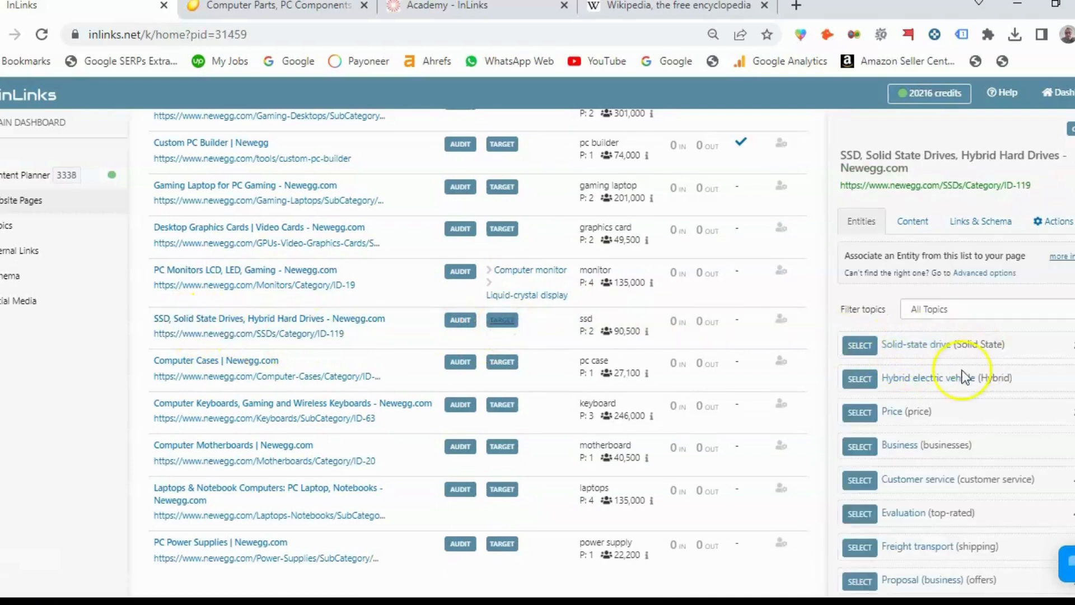
click(865, 344)
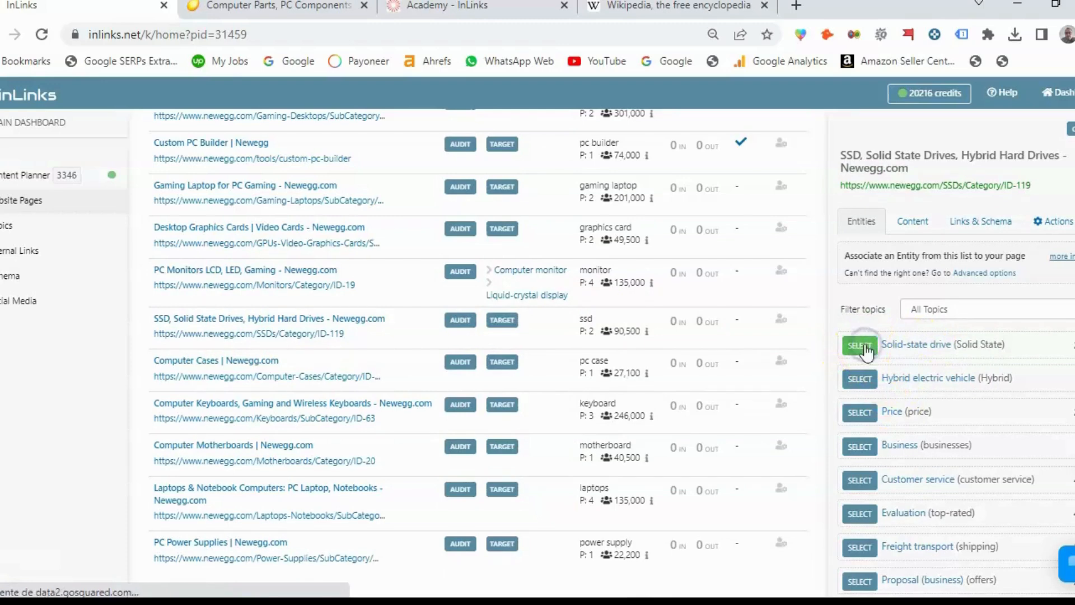
scroll(369, 252, down, 1)
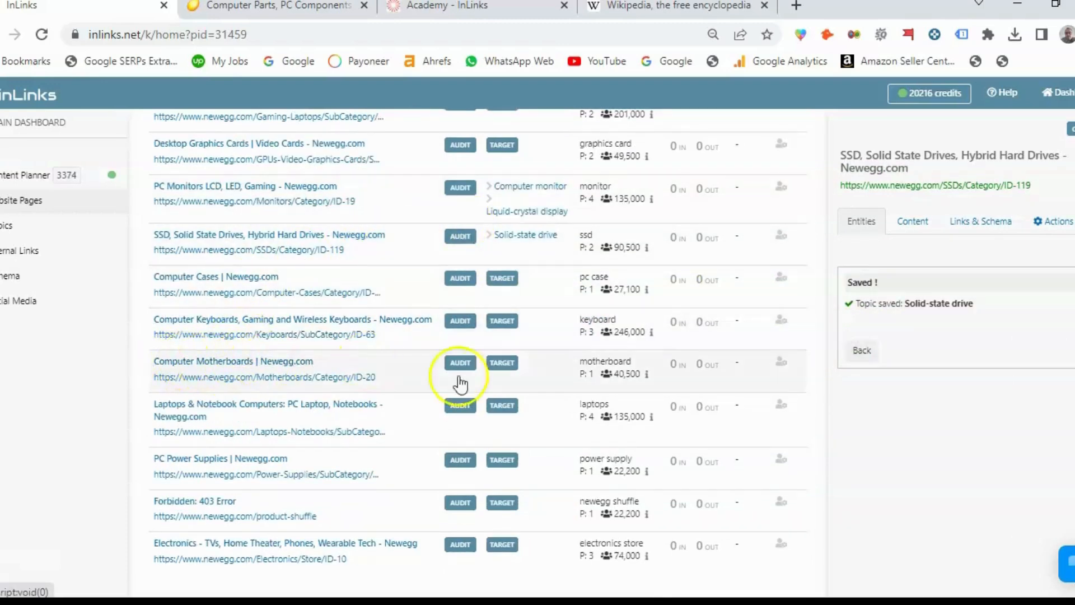
click(501, 363)
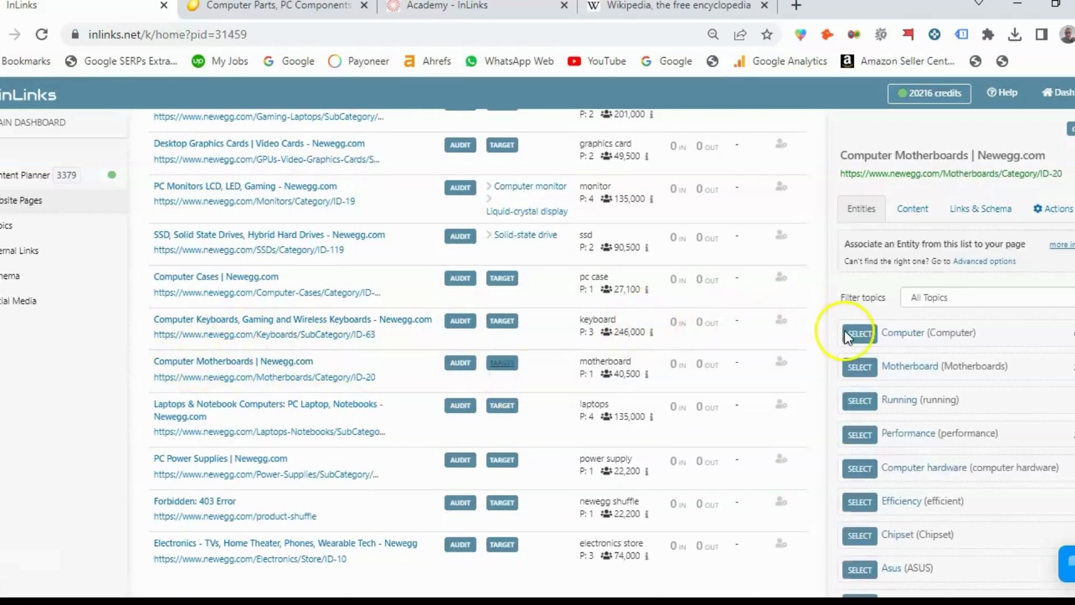
click(862, 369)
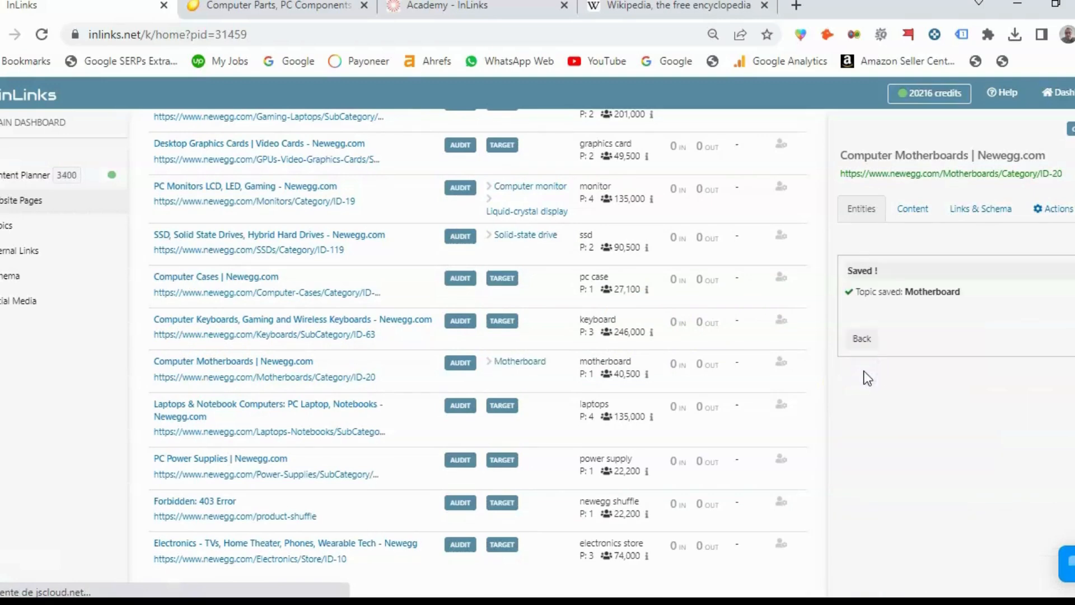
scroll(372, 280, down, 2)
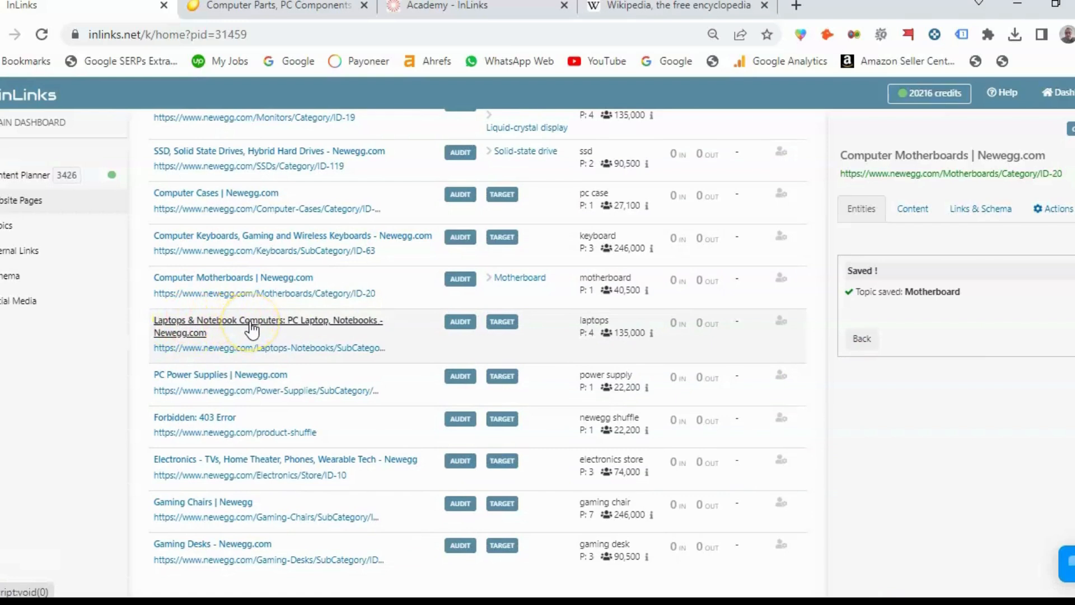
Associate the Laptops & Notebook Computers page with the Laptop and Notebook topics.
click(502, 321)
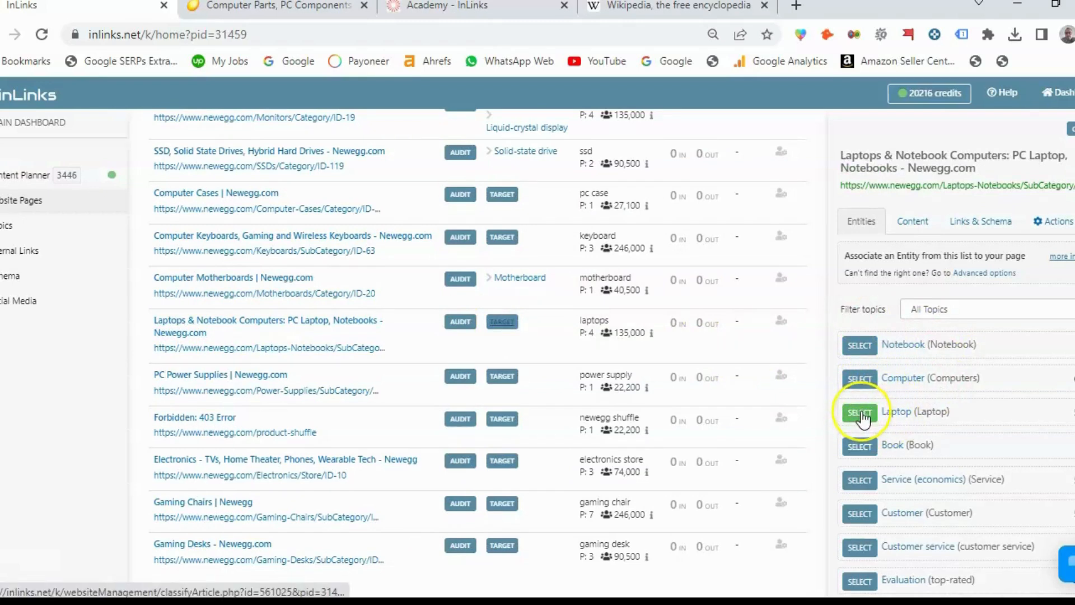
click(863, 417)
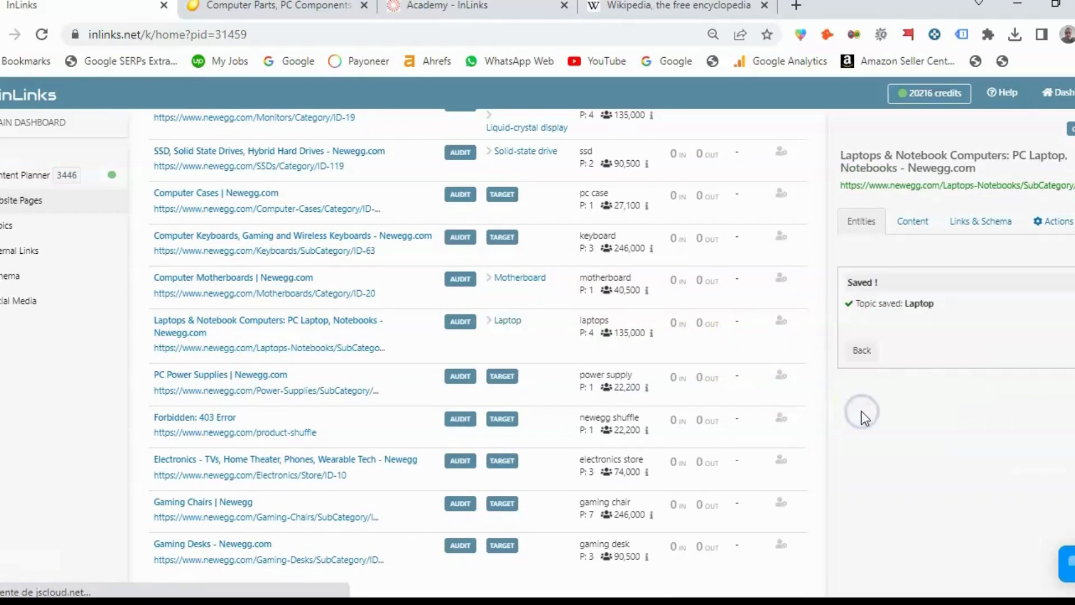
click(511, 322)
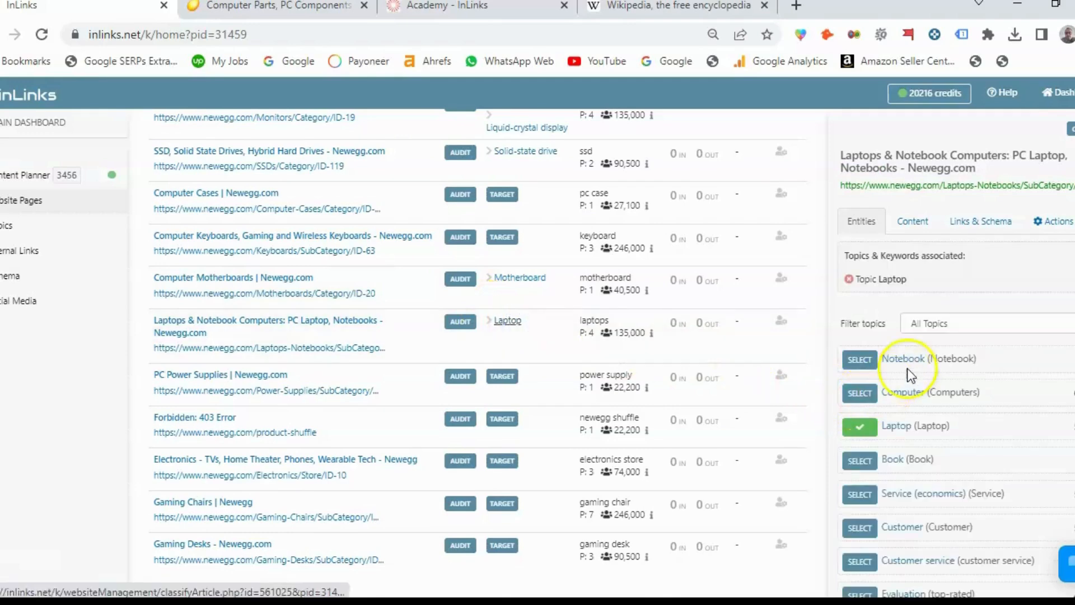
click(865, 366)
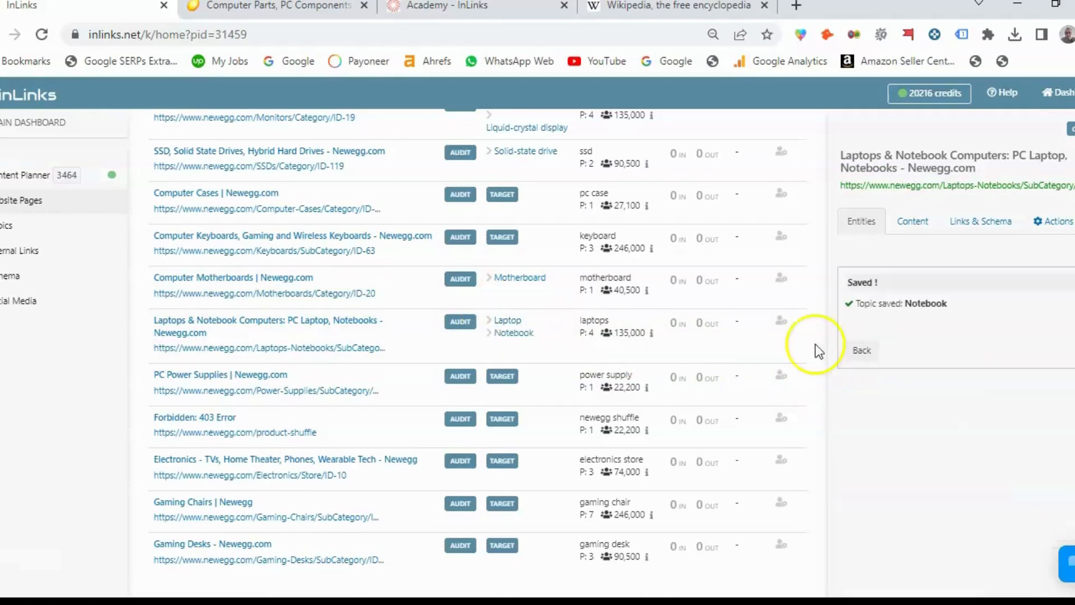
Look over the remaining top pages, and compare them with the Components & Storage and Computer Systems categories on the newegg.com site.
scroll(425, 263, down, 4)
scroll(415, 263, down, 1)
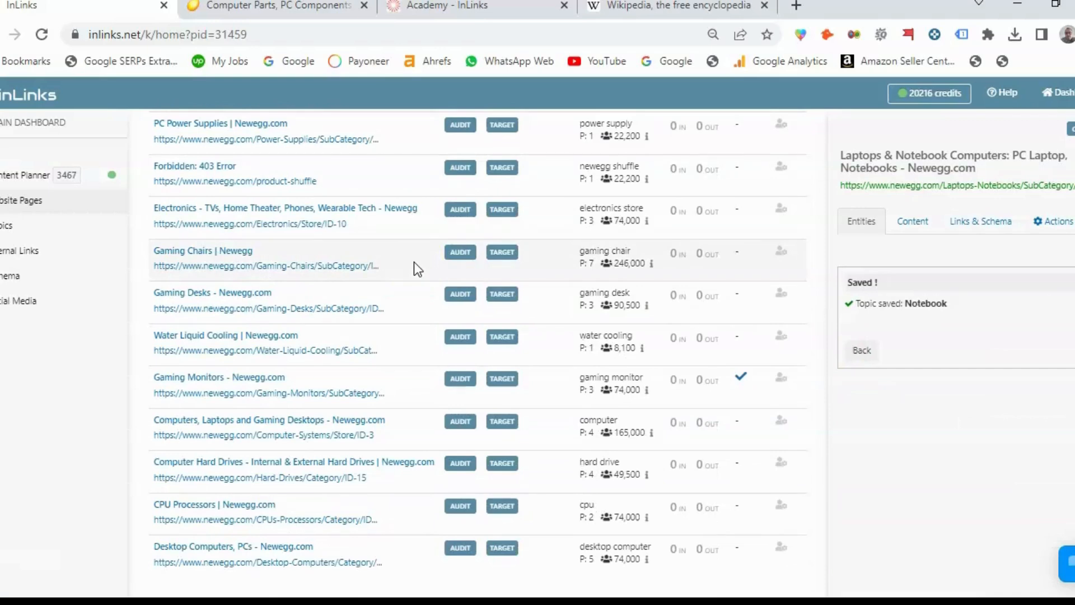
scroll(414, 261, down, 4)
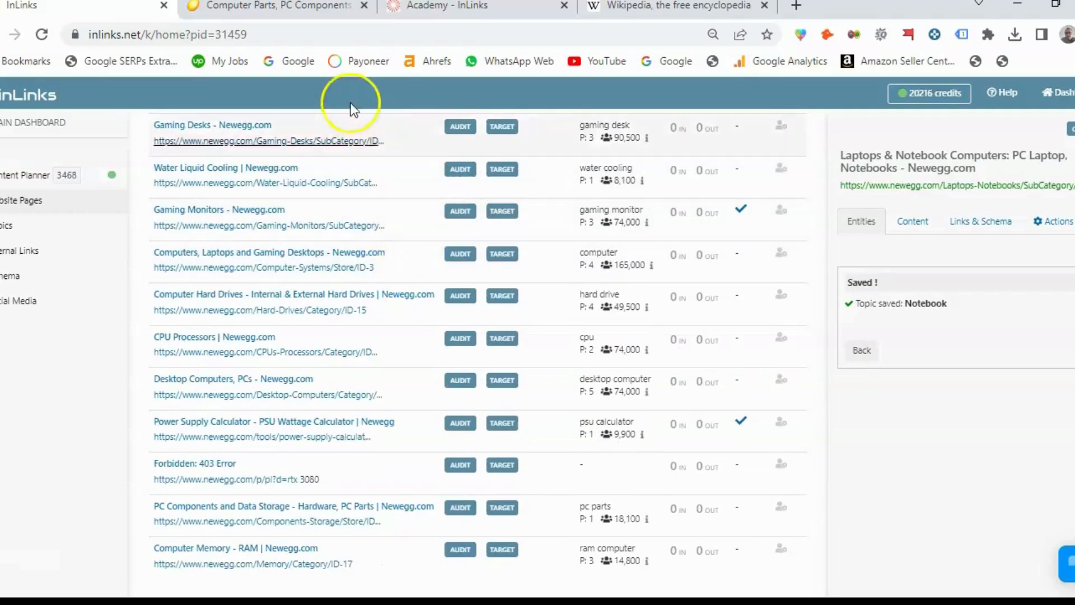
click(240, 11)
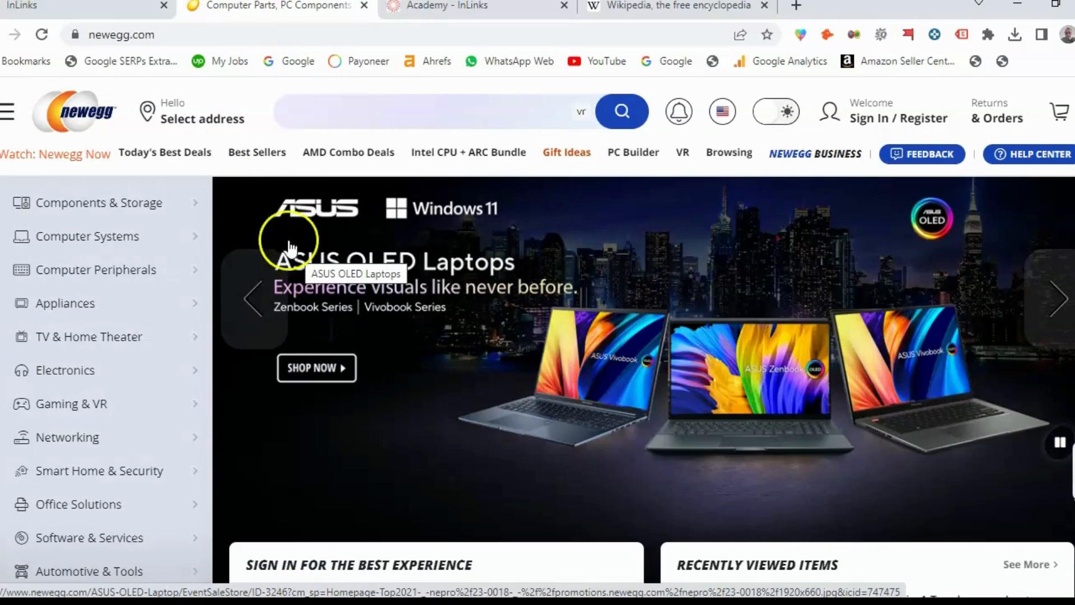
mouse_move(120, 220)
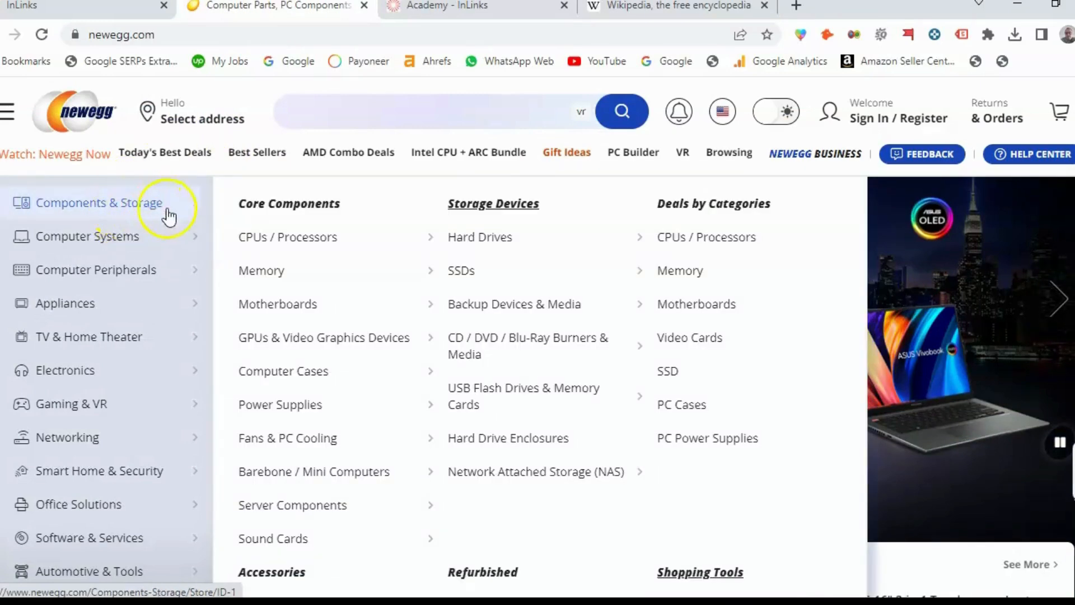
mouse_move(131, 248)
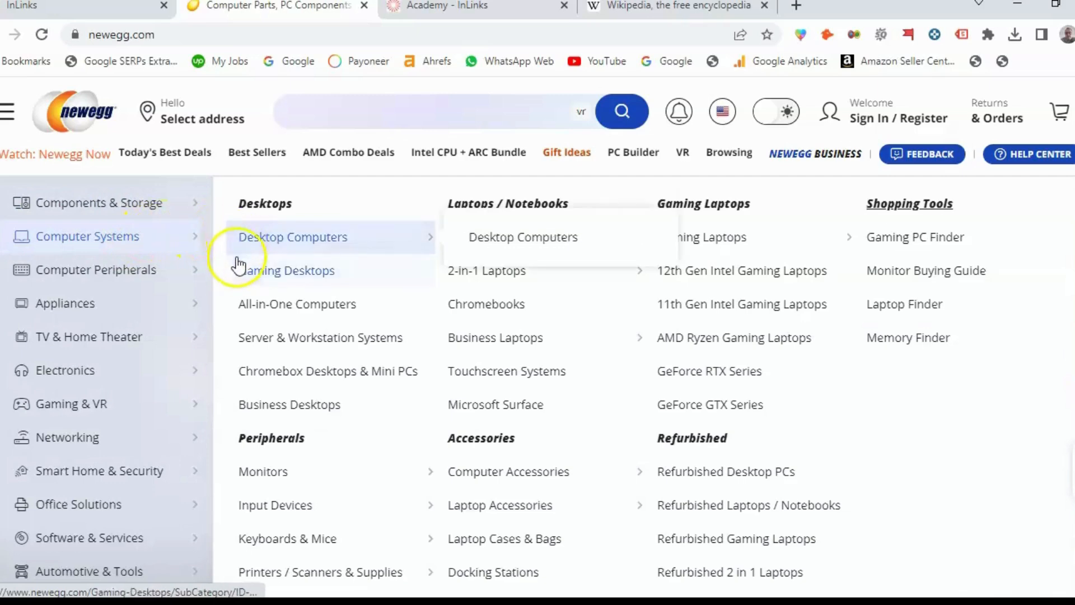
mouse_move(193, 240)
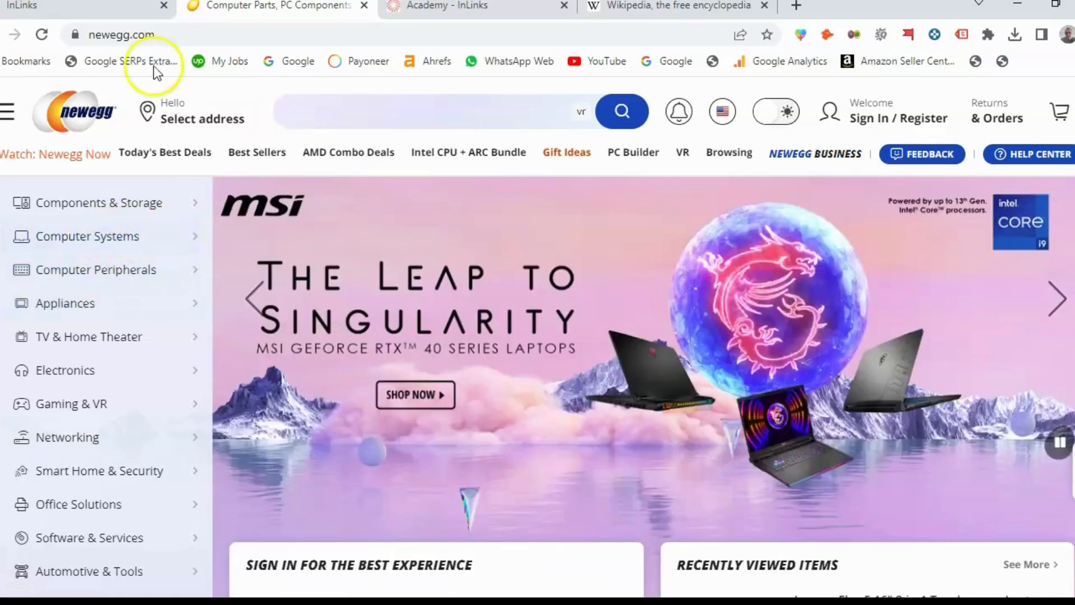
Return to the InLinks project, reload it and filter the website pages to Target pages.
click(78, 7)
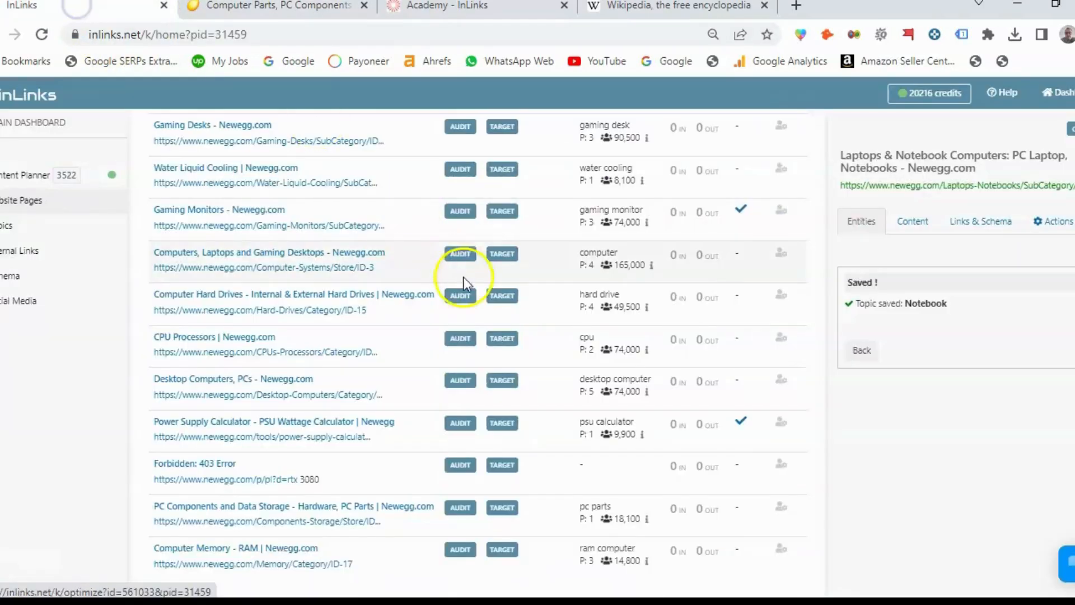
scroll(456, 274, up, 10)
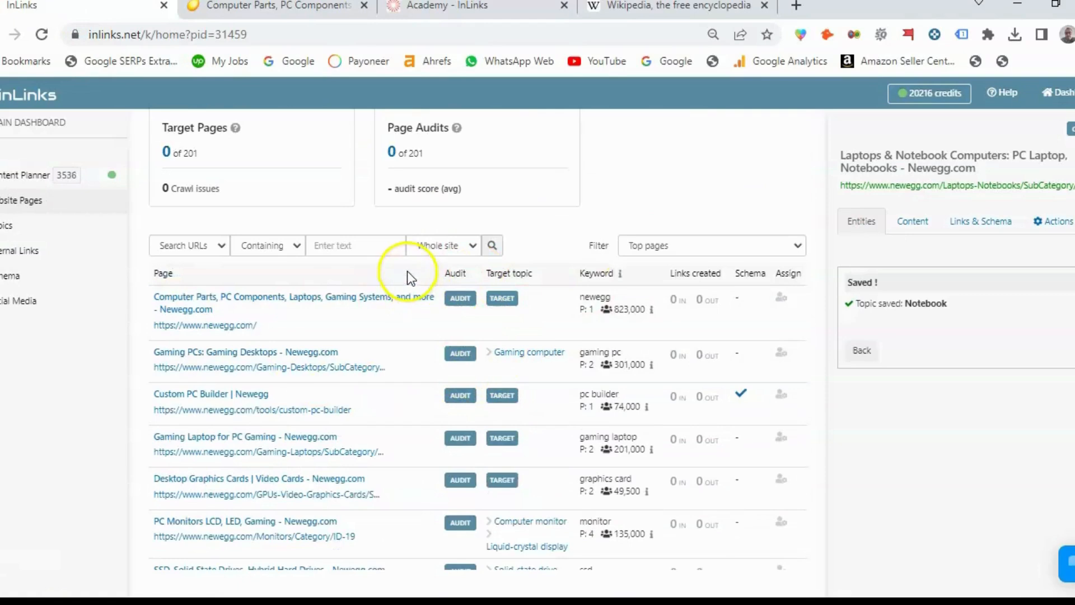
click(41, 34)
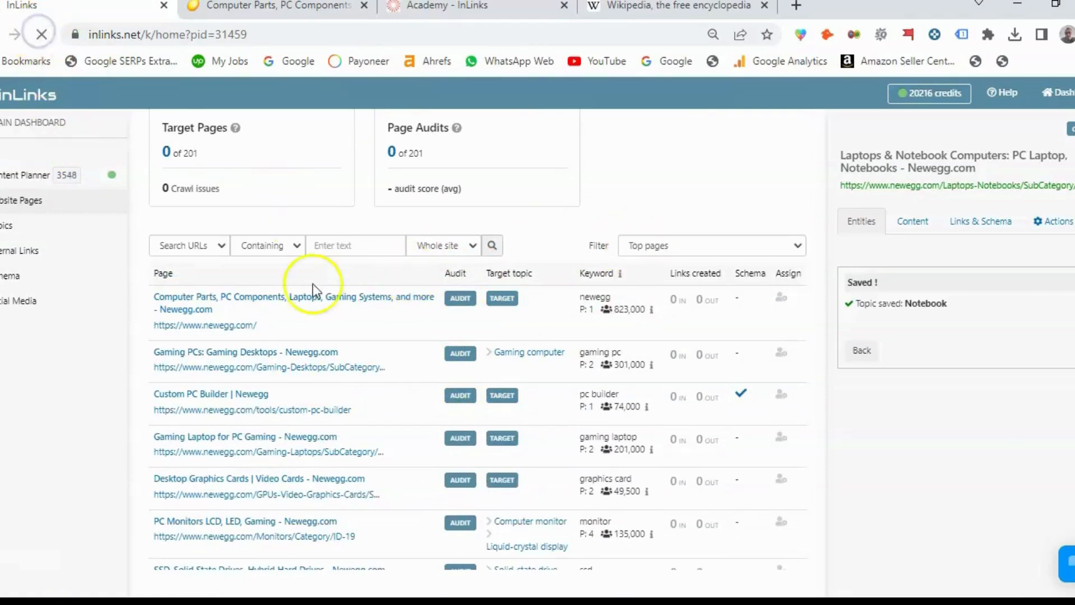
click(28, 216)
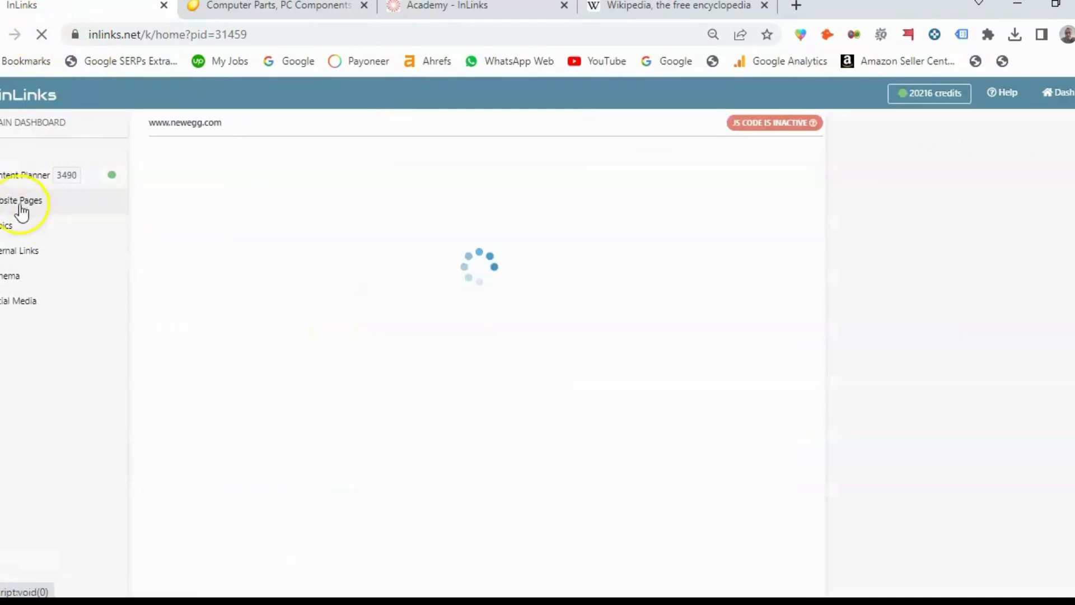
scroll(604, 250, down, 2)
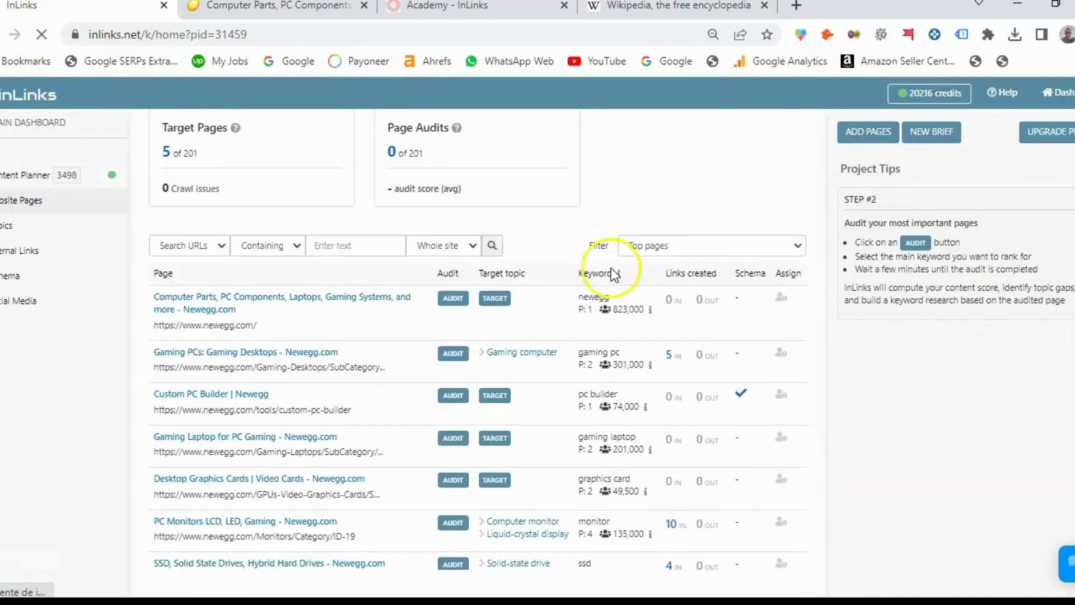
click(652, 249)
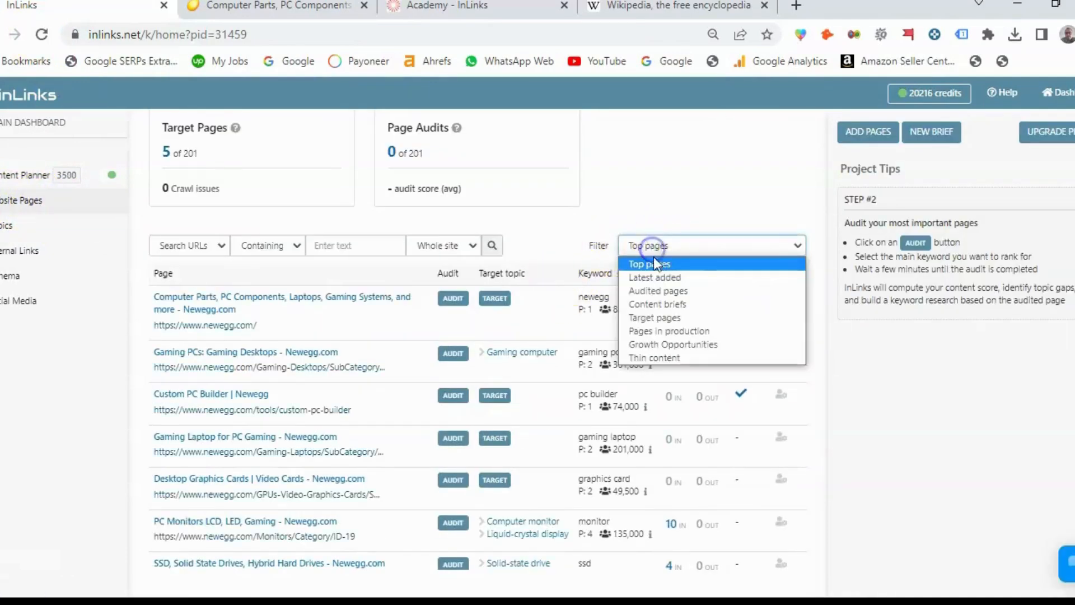
click(654, 318)
scroll(644, 336, down, 2)
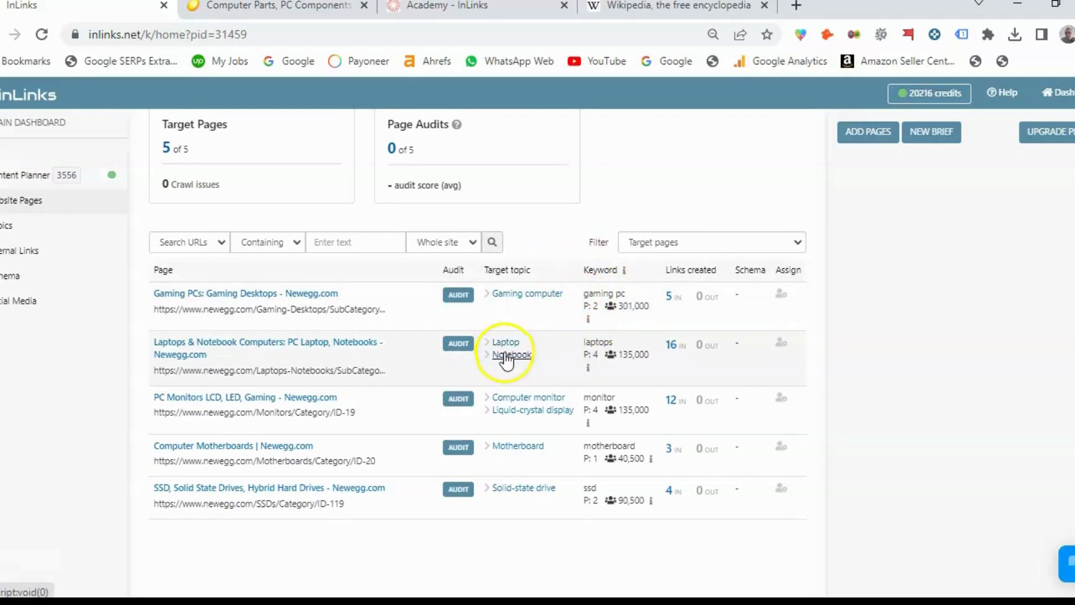
Examine the incoming links' anchor texts and source pages for the Laptops & Notebook Computers, Computer Motherboards and SSD pages.
click(674, 346)
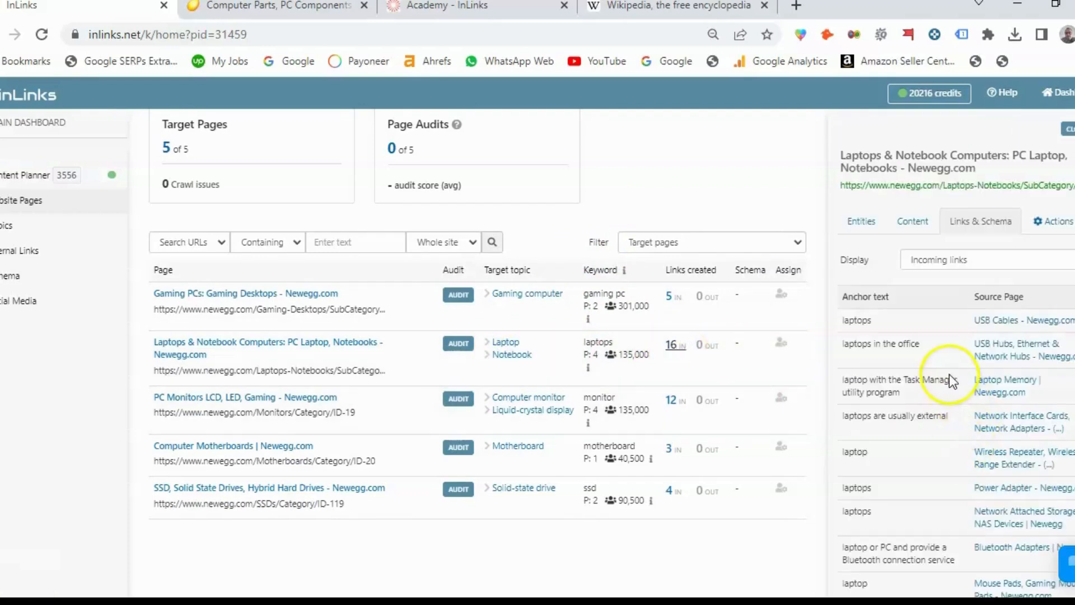
scroll(950, 374, down, 2)
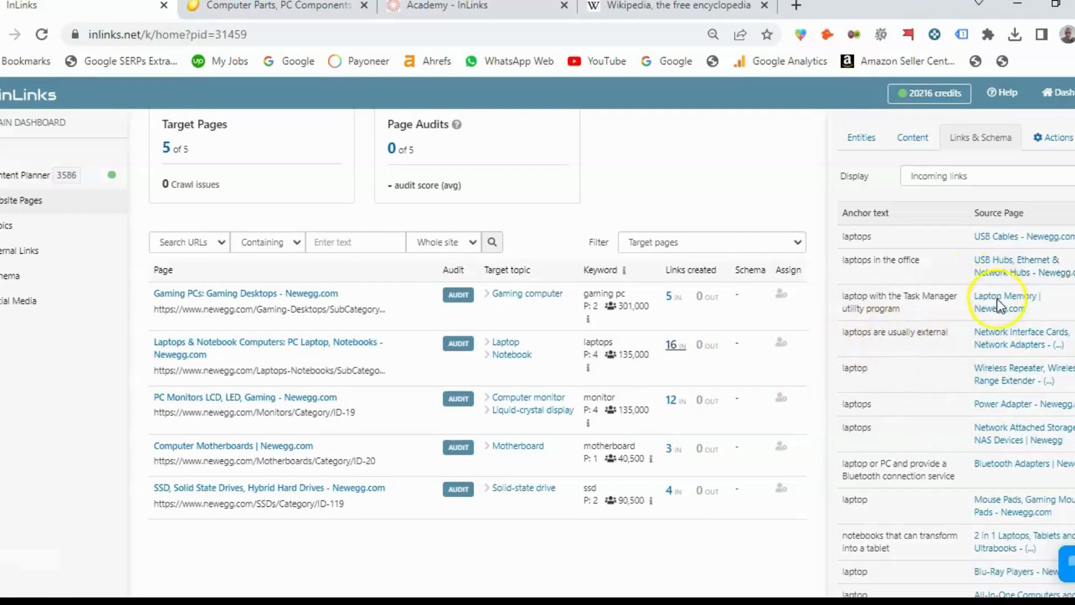
scroll(914, 310, down, 3)
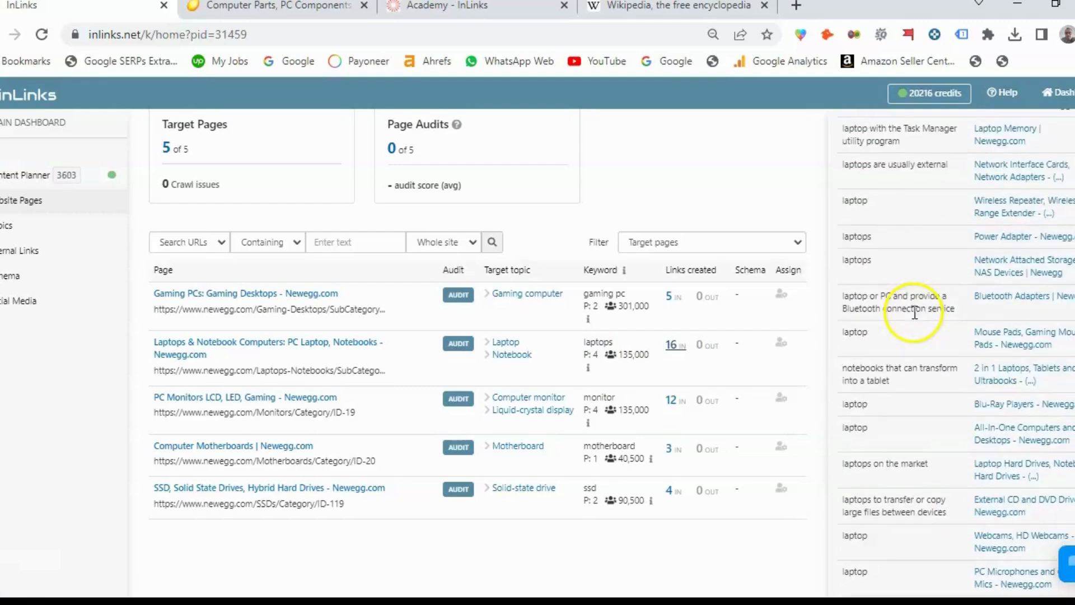
scroll(902, 282, up, 2)
scroll(899, 283, up, 1)
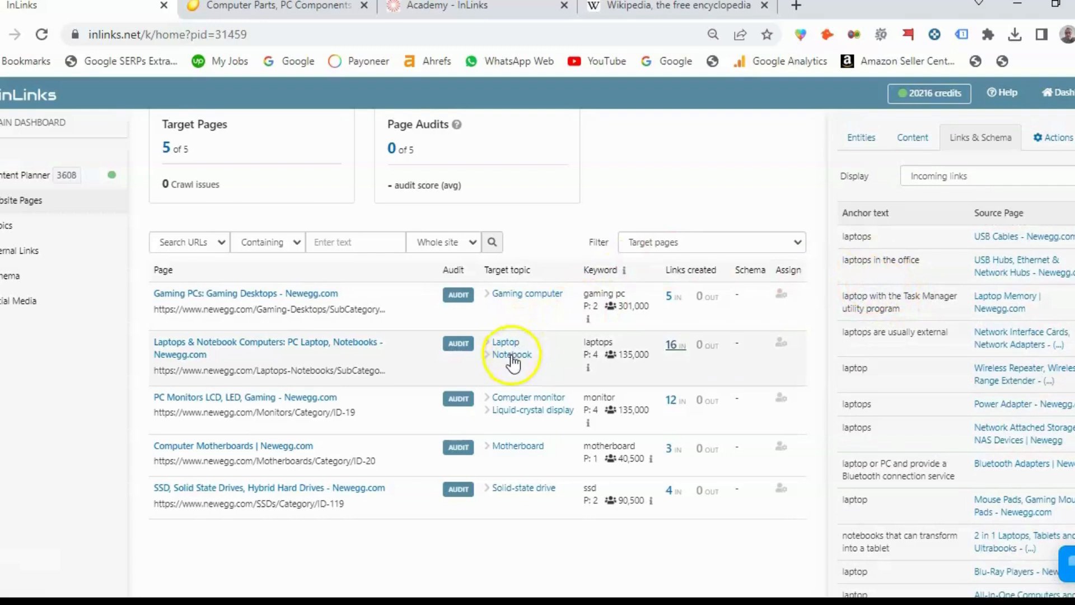
scroll(902, 373, down, 3)
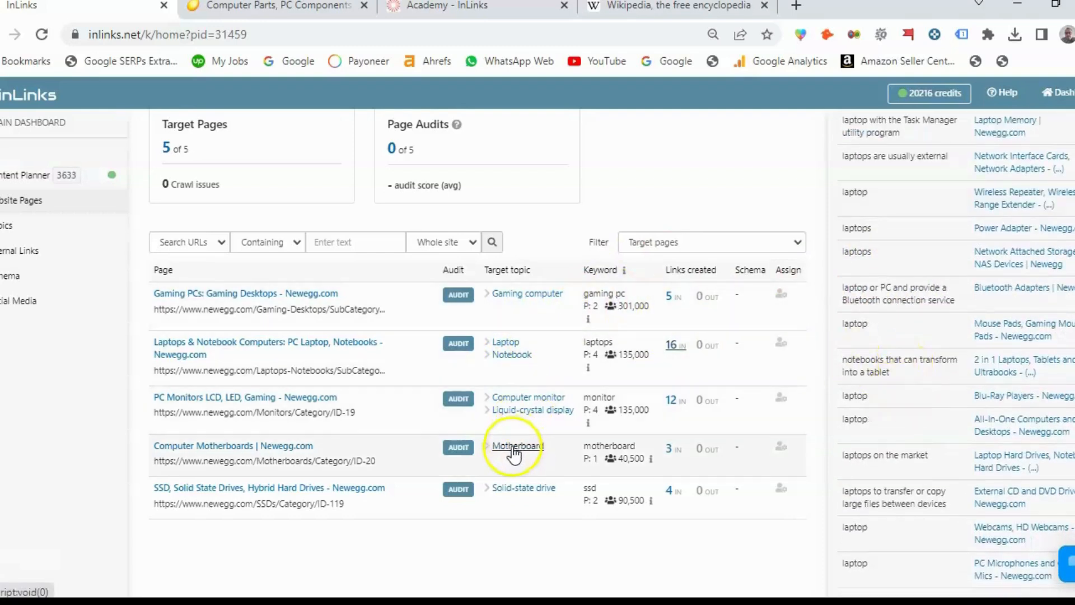
click(670, 450)
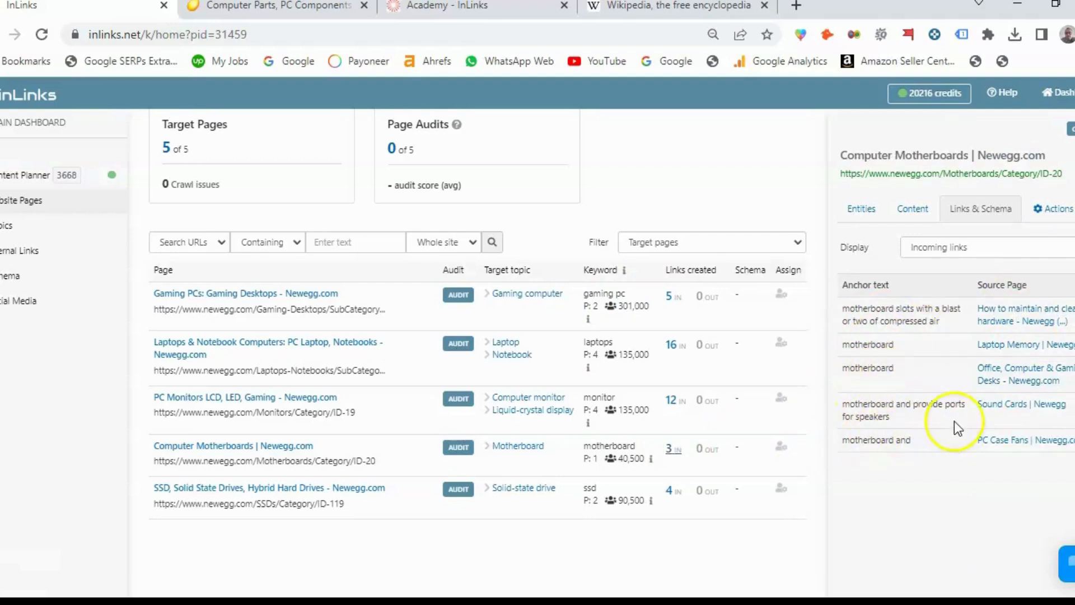
click(671, 492)
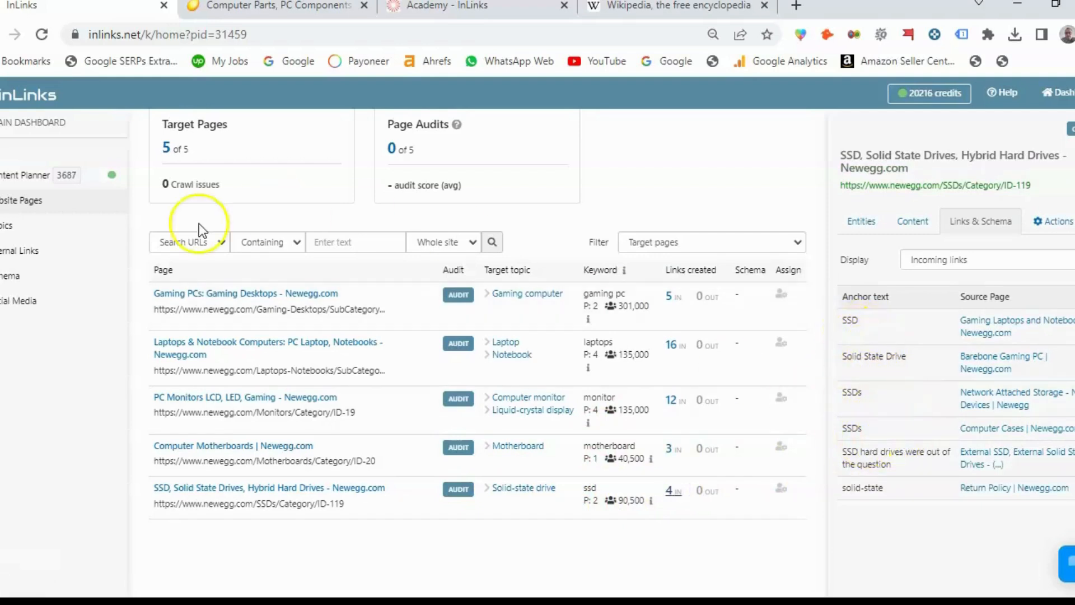
Refresh the website pages list filtered to Target pages, and open the project's schema markups overview.
click(56, 200)
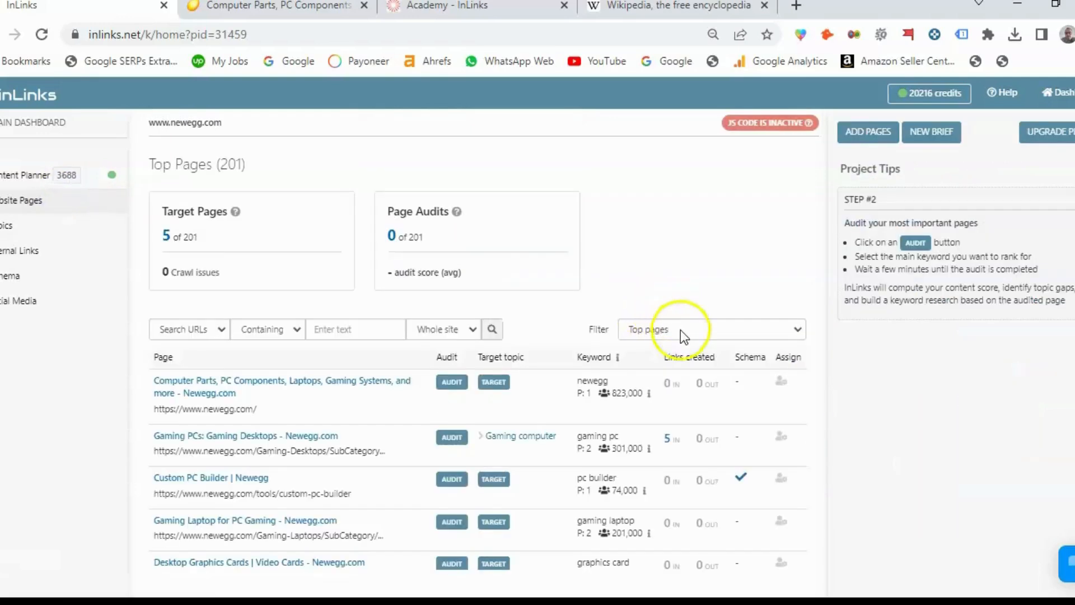
click(680, 332)
click(677, 406)
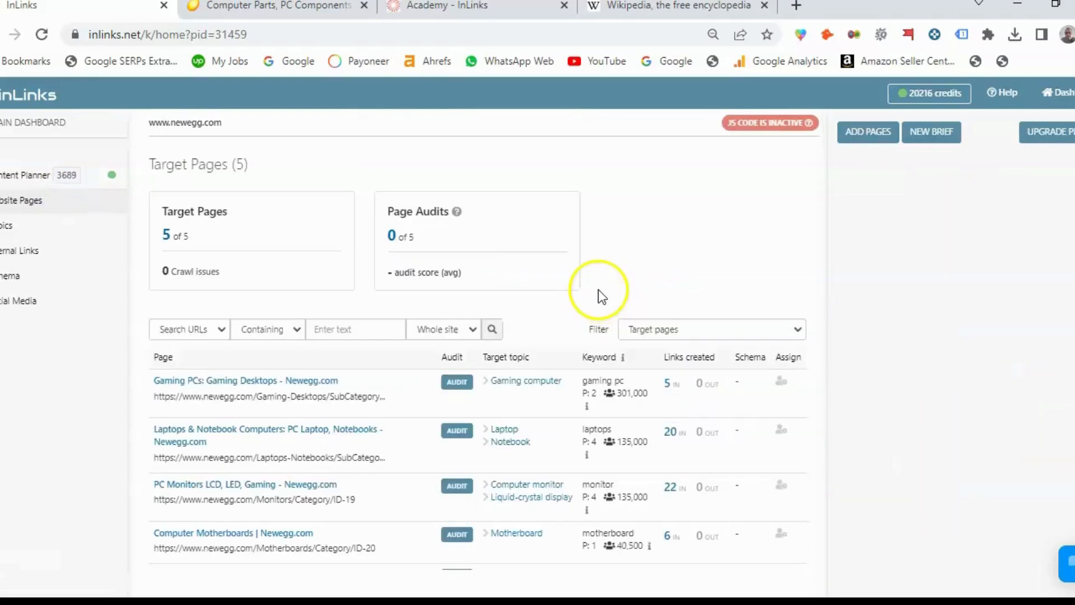
click(28, 276)
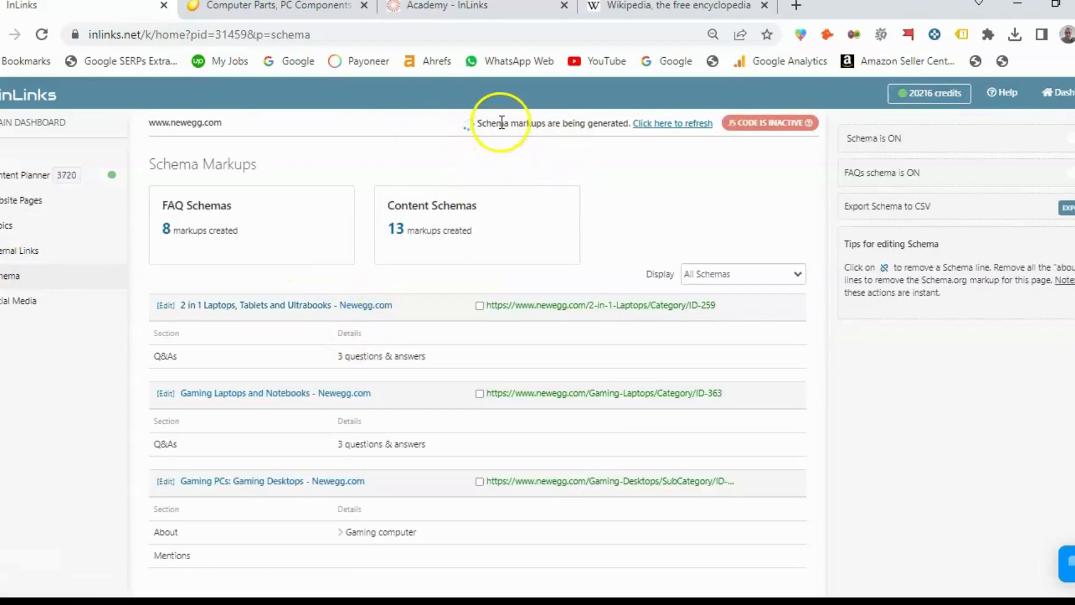
Go back to the website pages and filter them to Target pages to check the updated link counts.
click(26, 202)
scroll(627, 247, down, 2)
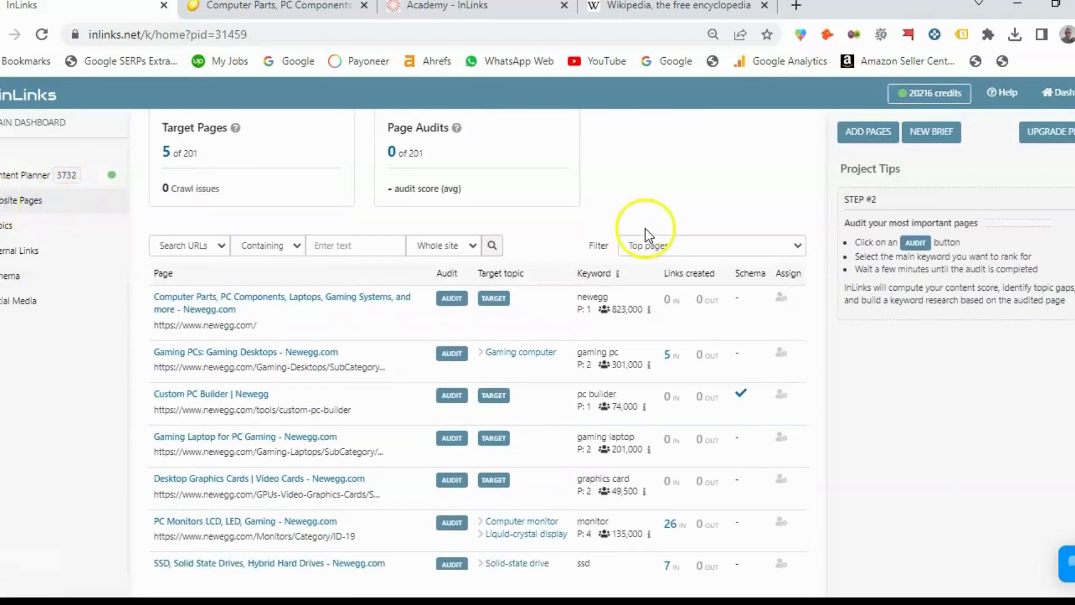
click(662, 246)
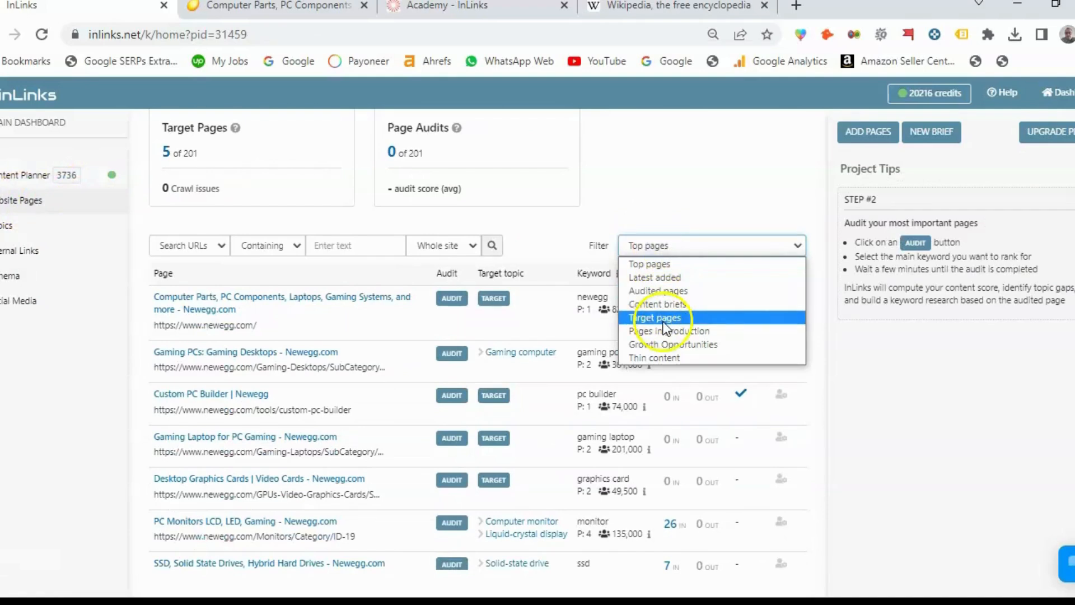
click(653, 318)
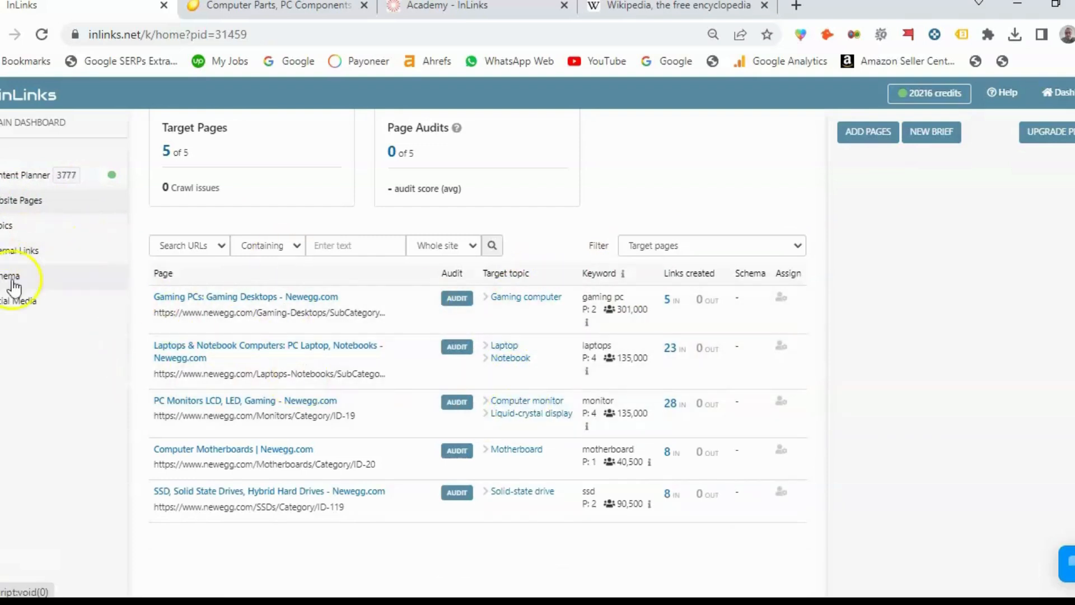
Open the project's internal links report and examine the internal links score.
click(27, 253)
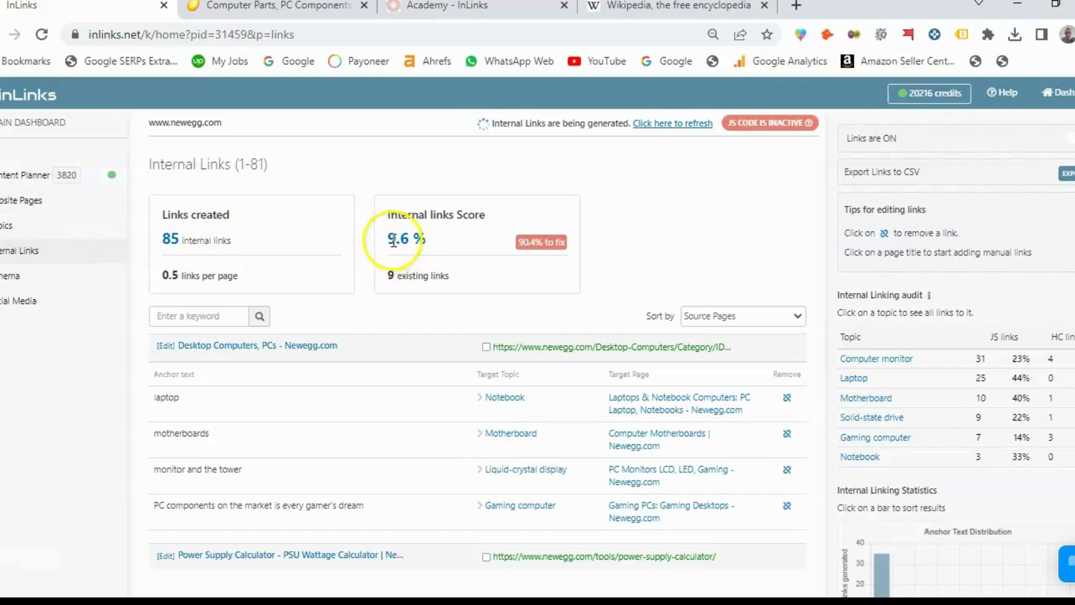
drag(391, 242, 432, 244)
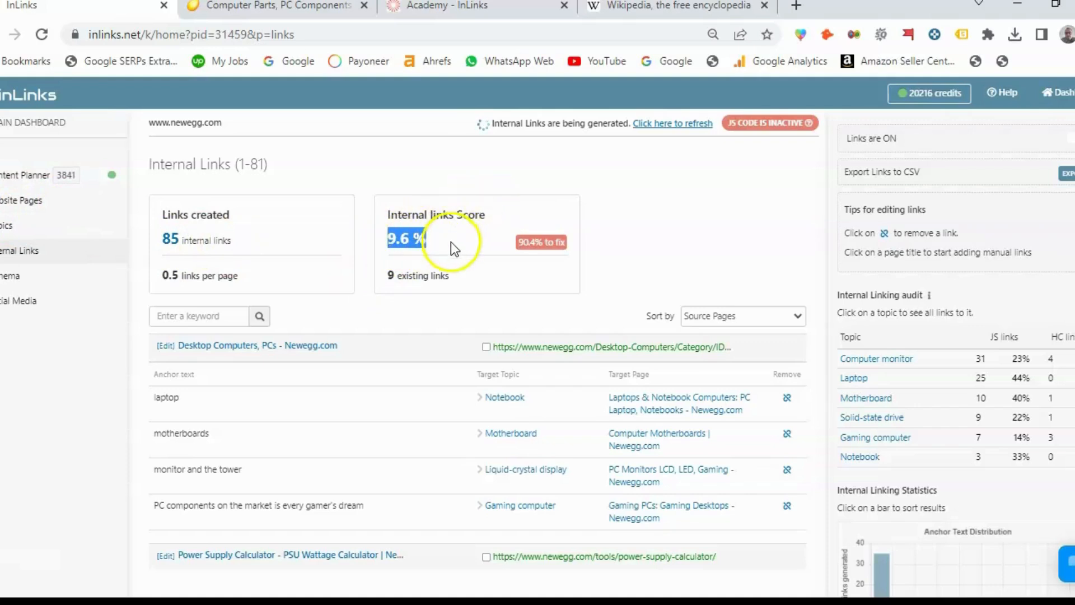
Filter the website pages to Target pages again and view the schema markup generated for the Laptops & Notebook Computers page.
click(21, 203)
click(687, 324)
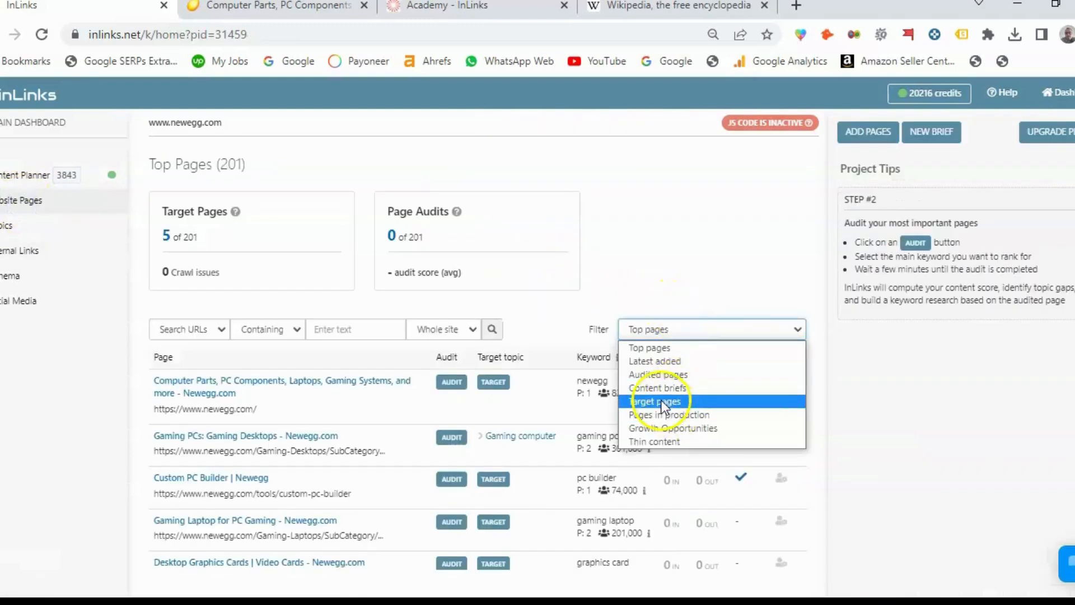
click(661, 401)
scroll(582, 246, down, 1)
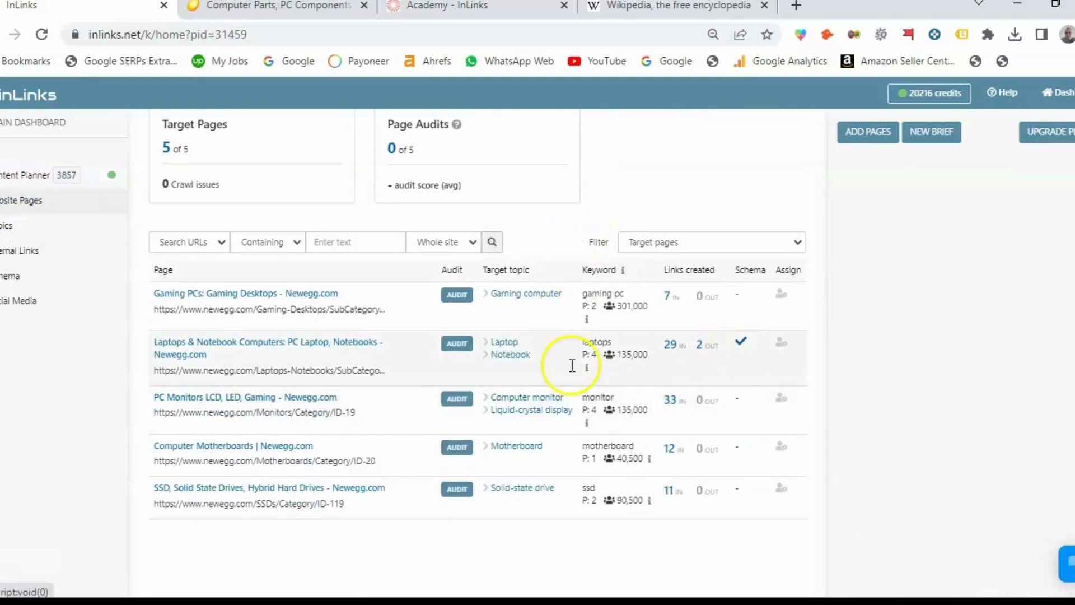
click(741, 343)
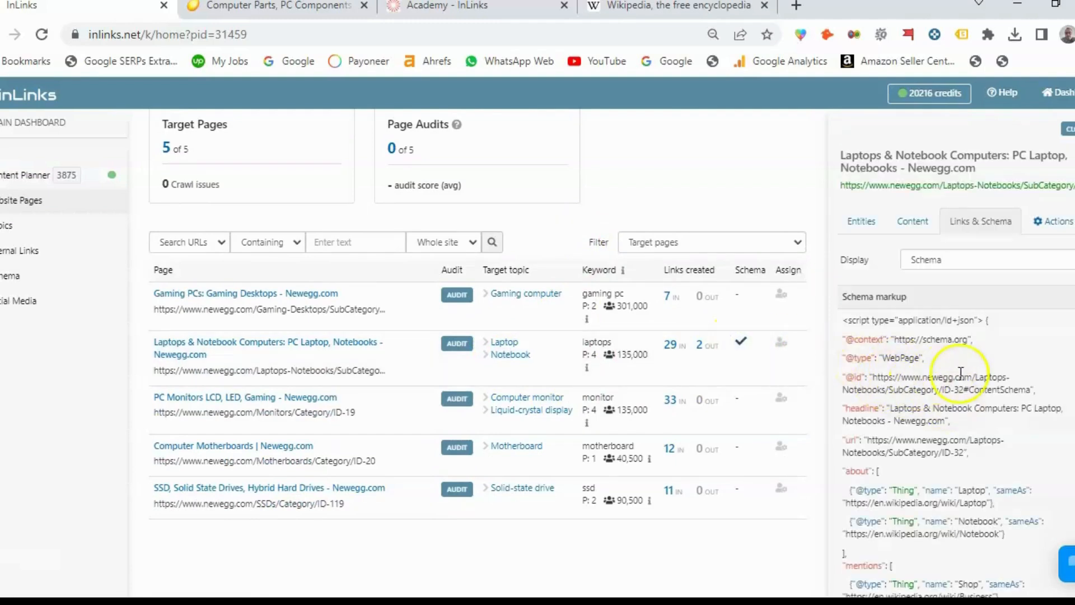
Examine the Laptops & Notebook Computers page's schema markup, highlighting the "mentions" property and comparing it with the "about" entries.
scroll(946, 412, down, 2)
scroll(944, 406, down, 2)
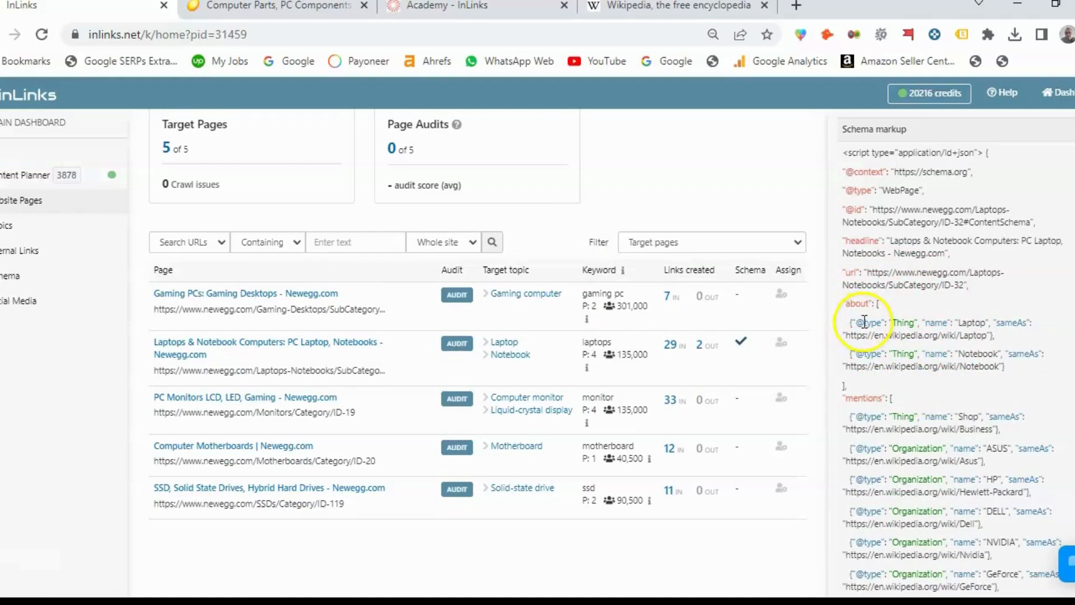
scroll(900, 360, down, 2)
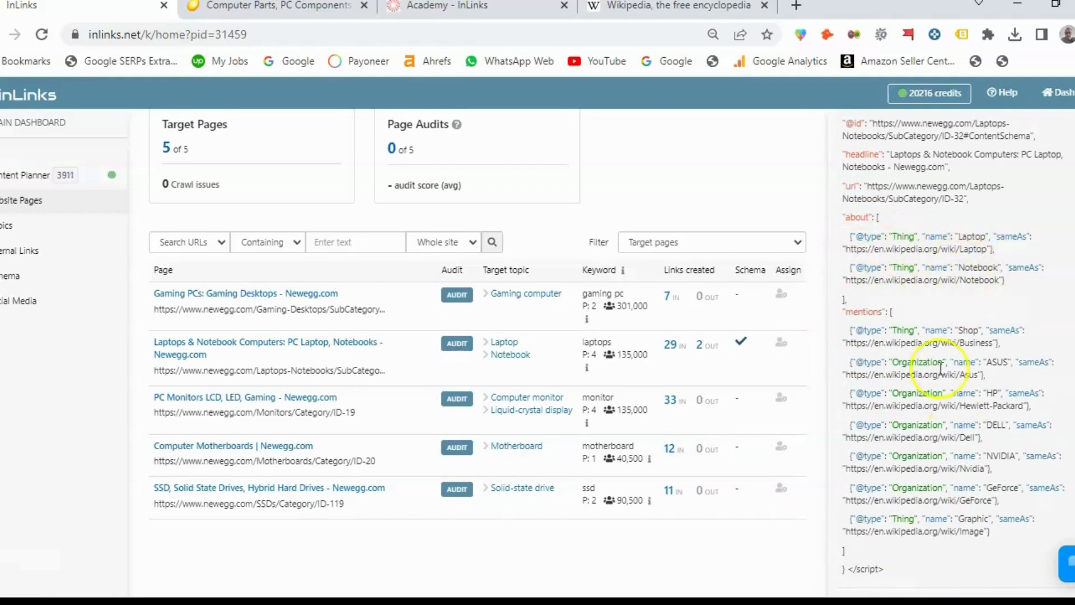
drag(841, 312, 868, 316)
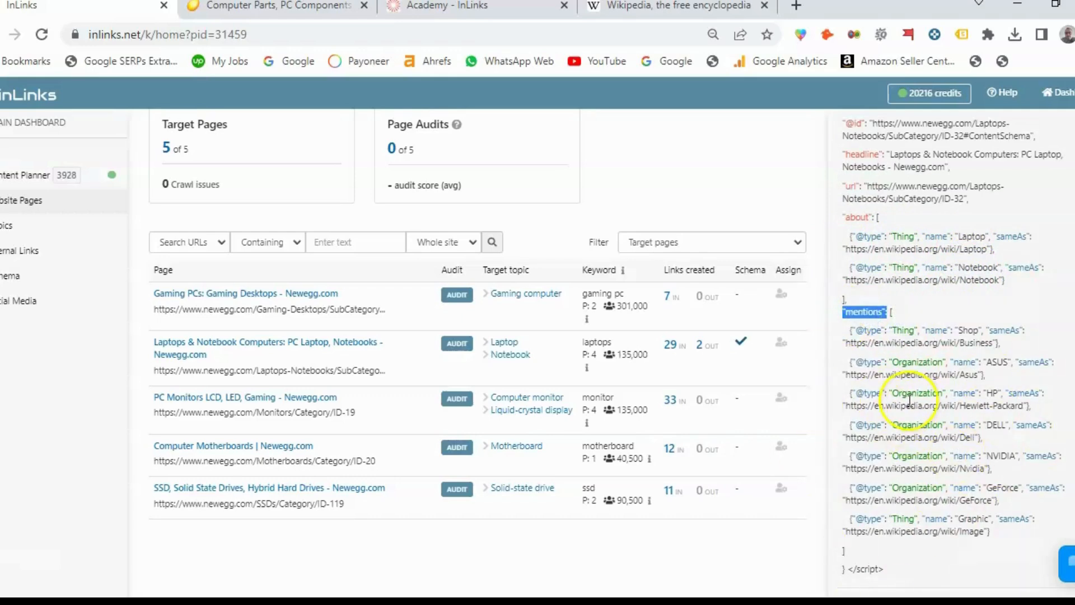
scroll(910, 401, up, 5)
scroll(894, 299, down, 3)
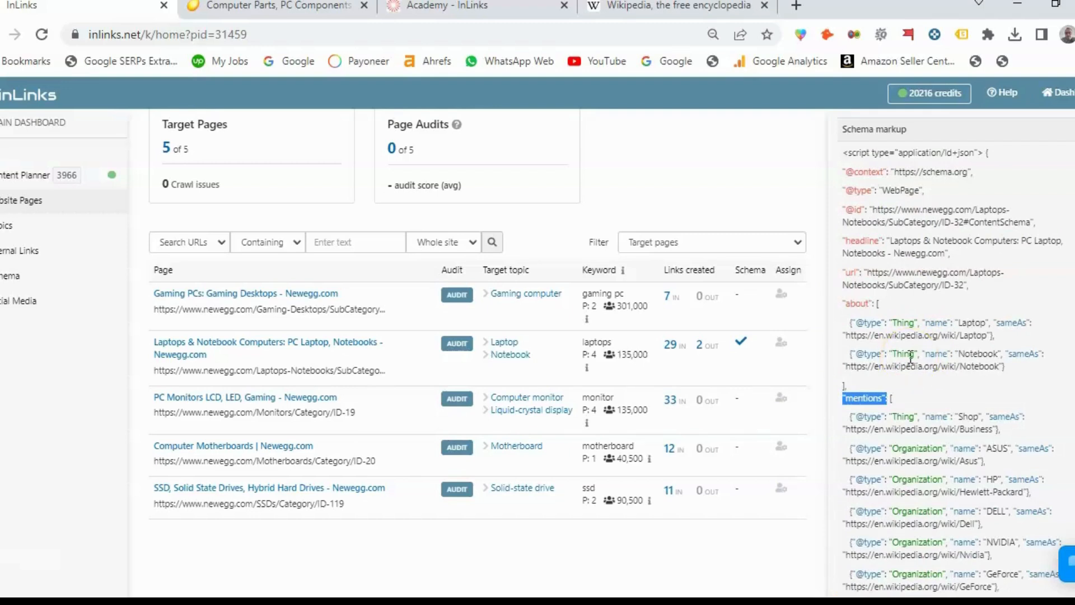
Reload the website pages list without the Target pages filter, and switch to the InLinks Academy page to look through its training resources.
click(32, 203)
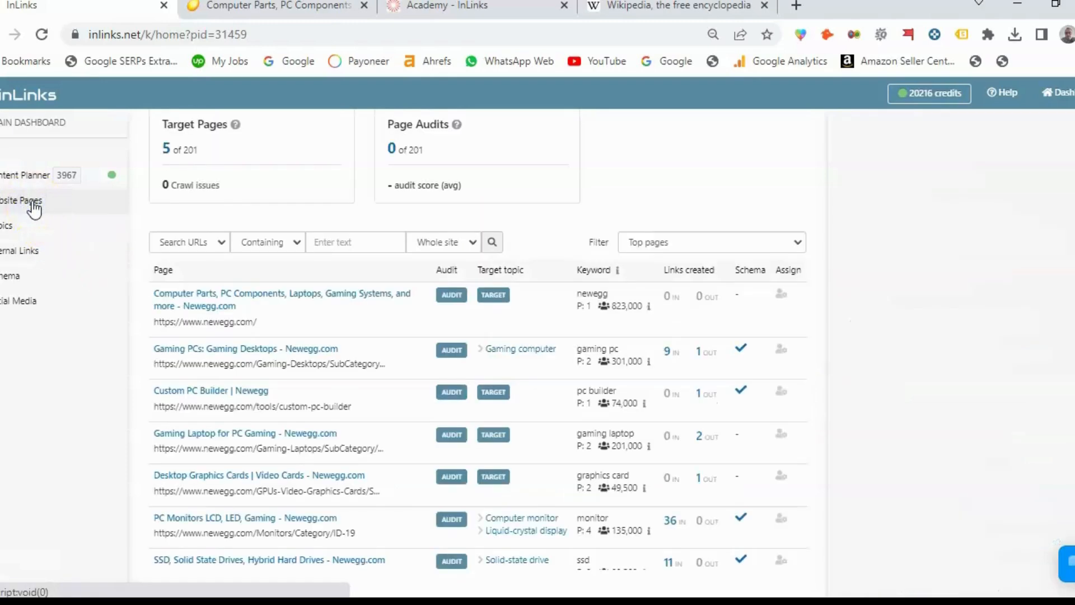
scroll(598, 325, up, 2)
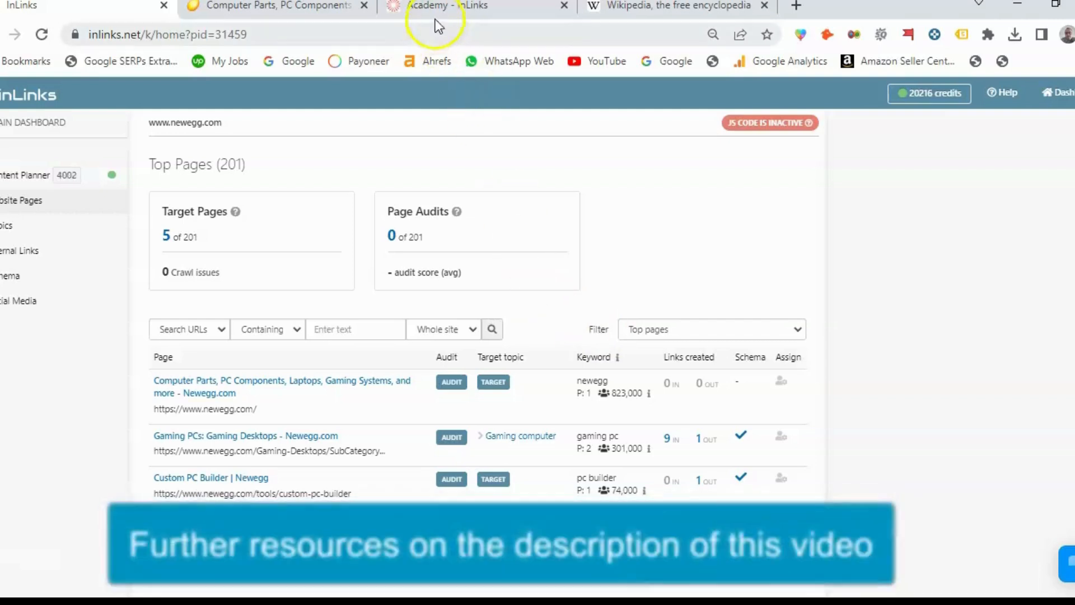
click(431, 8)
scroll(28, 370, down, 3)
scroll(69, 365, up, 6)
scroll(68, 365, down, 4)
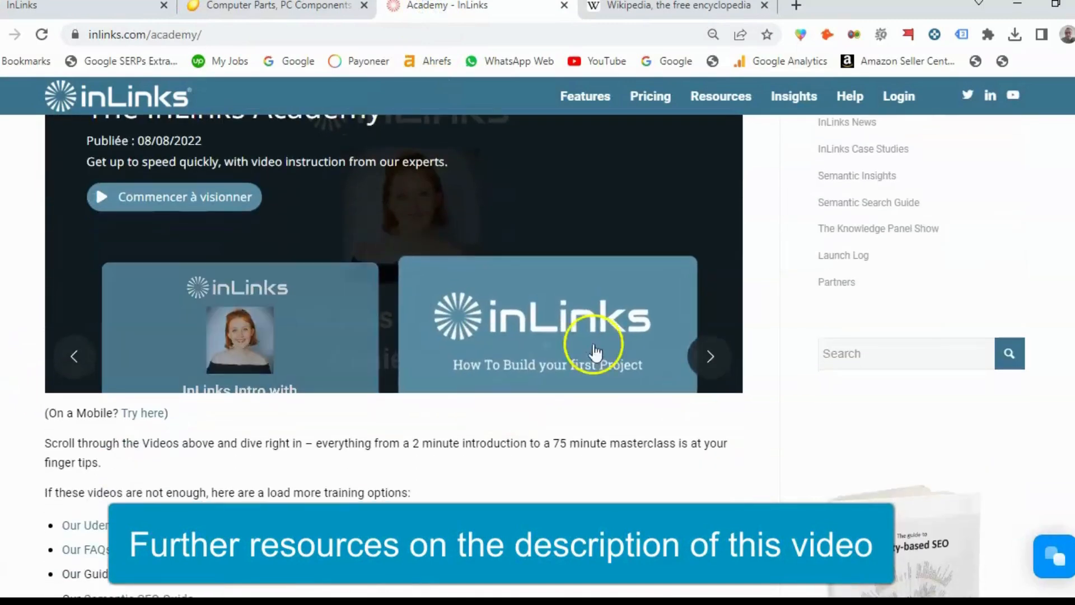
Switch back to the newegg.com project, view the JavaScript code to add to the website's footer, and close it.
click(108, 10)
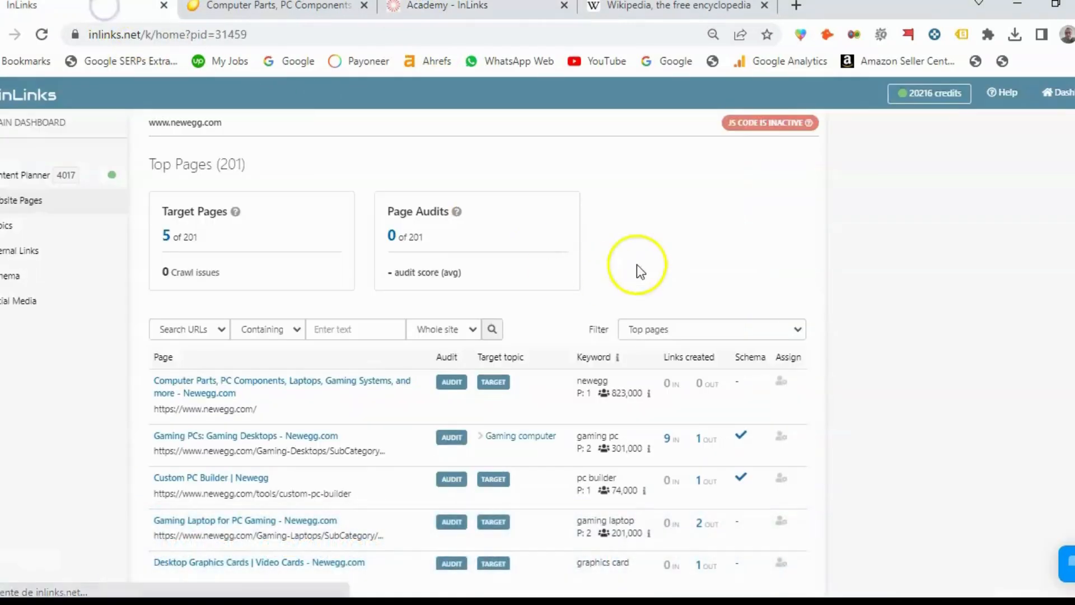
click(772, 121)
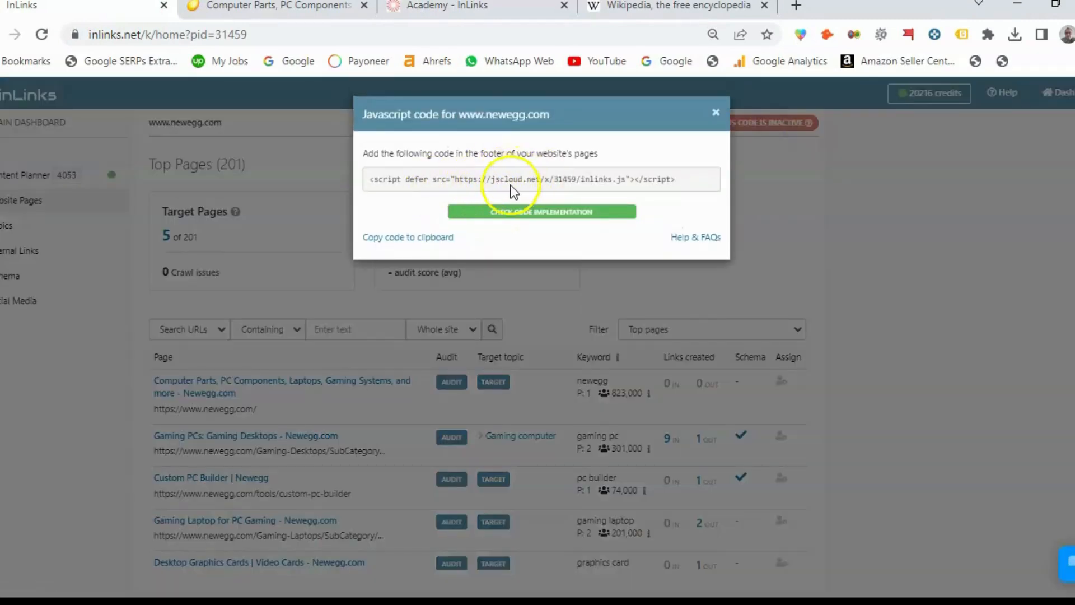
click(716, 120)
scroll(553, 235, down, 3)
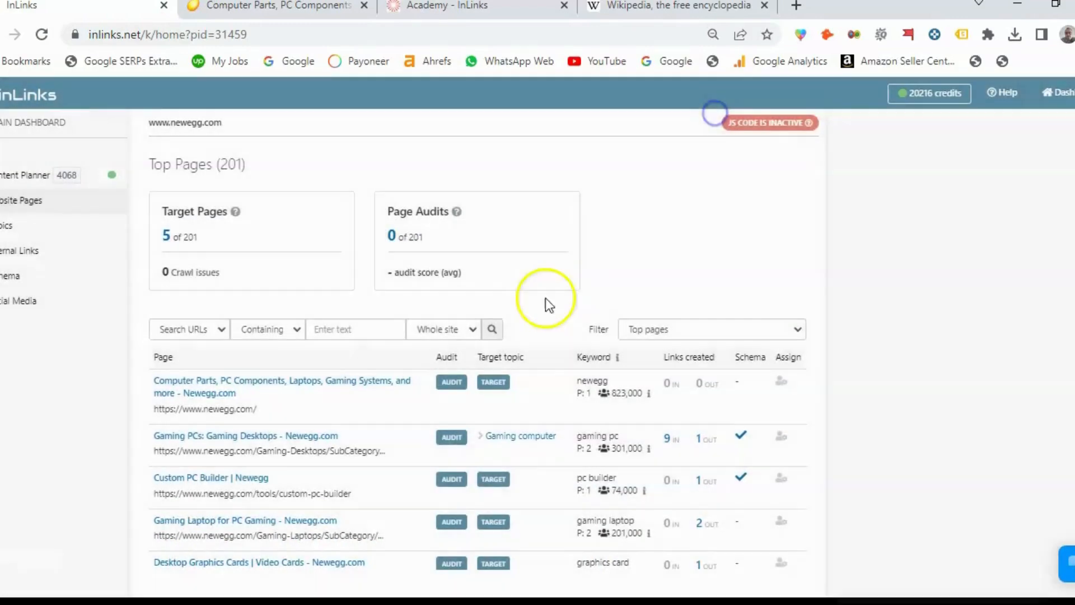